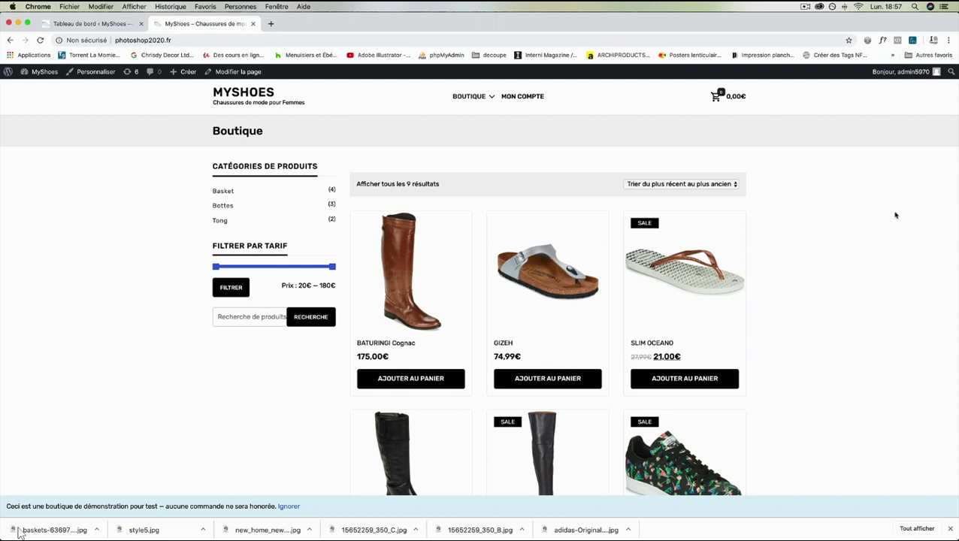
- Switch from the storefront to the site's WordPress dashboard
click(252, 96)
click(89, 24)
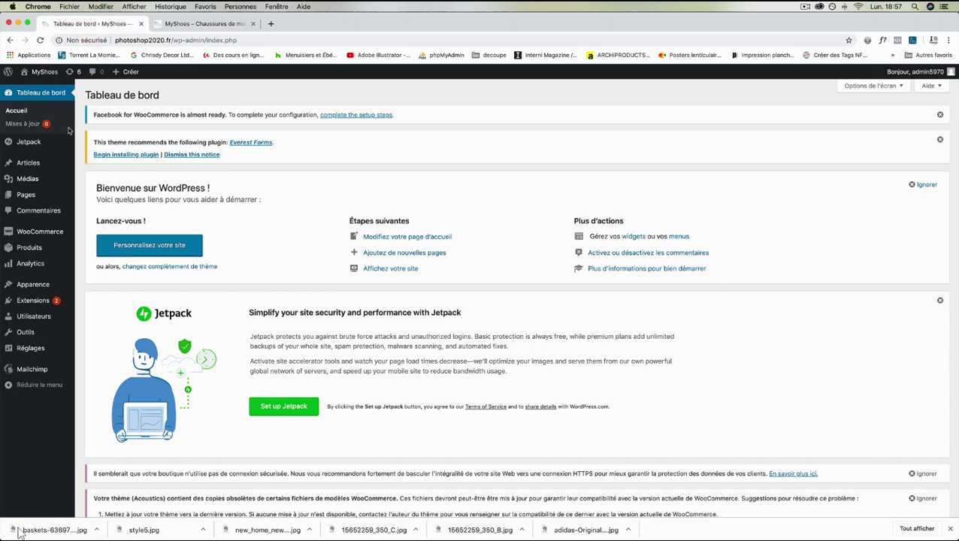
mouse_move(43, 285)
click(106, 301)
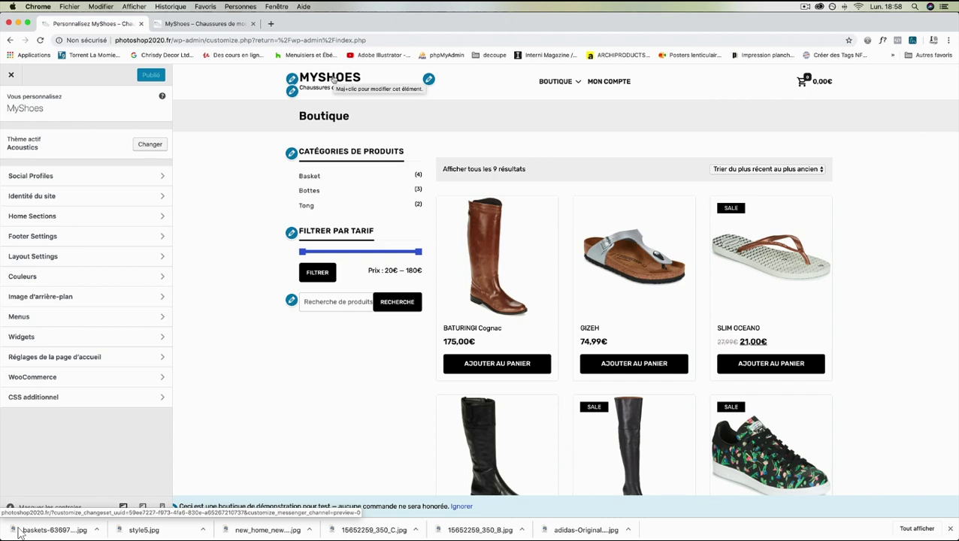
click(11, 75)
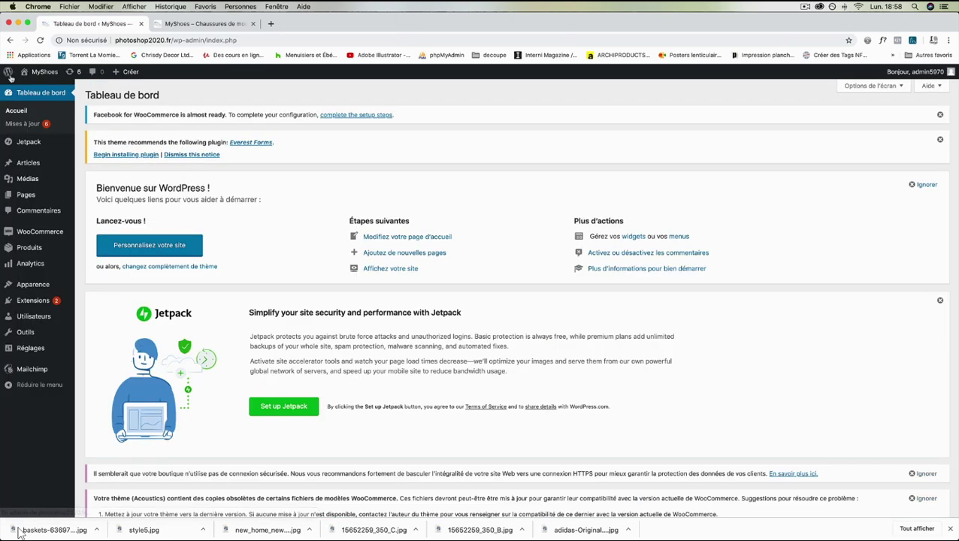
- Create a new page titled ACCUEIL and assign it the Home page template
mouse_move(39, 197)
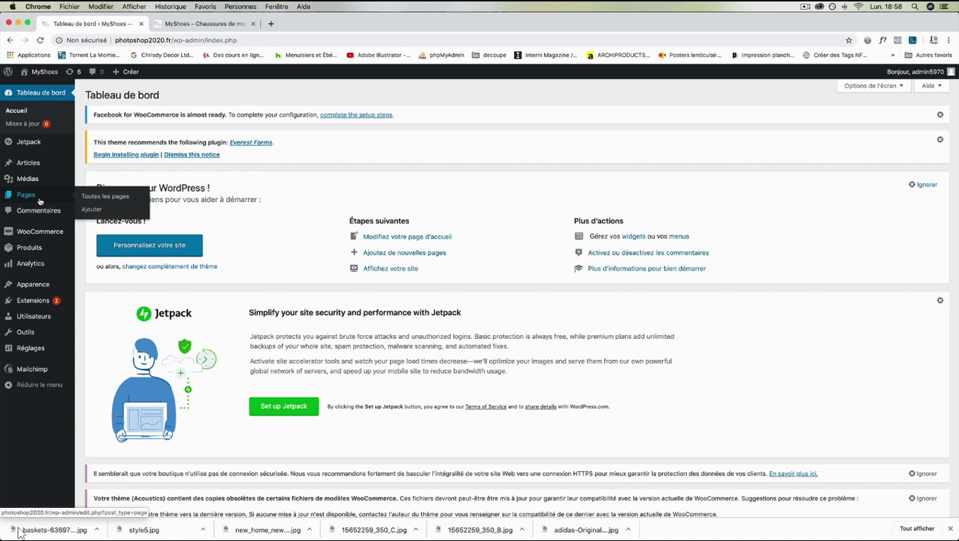
click(96, 211)
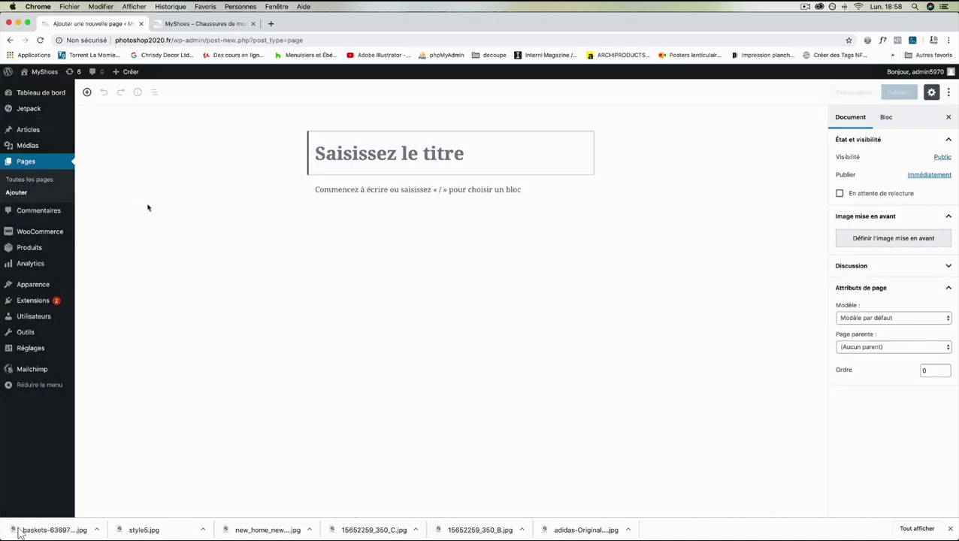
key(Caps_Lock)
text(ACCU)
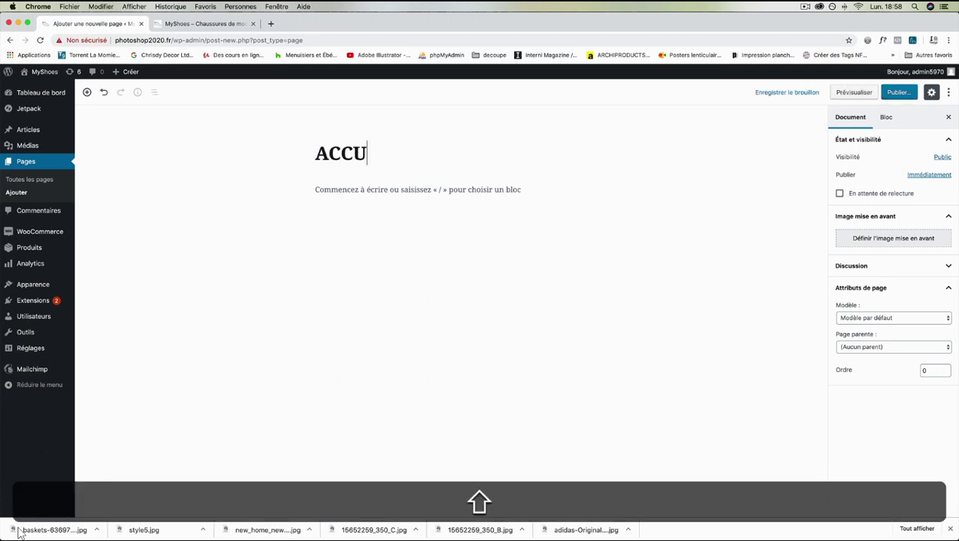
text(EIL)
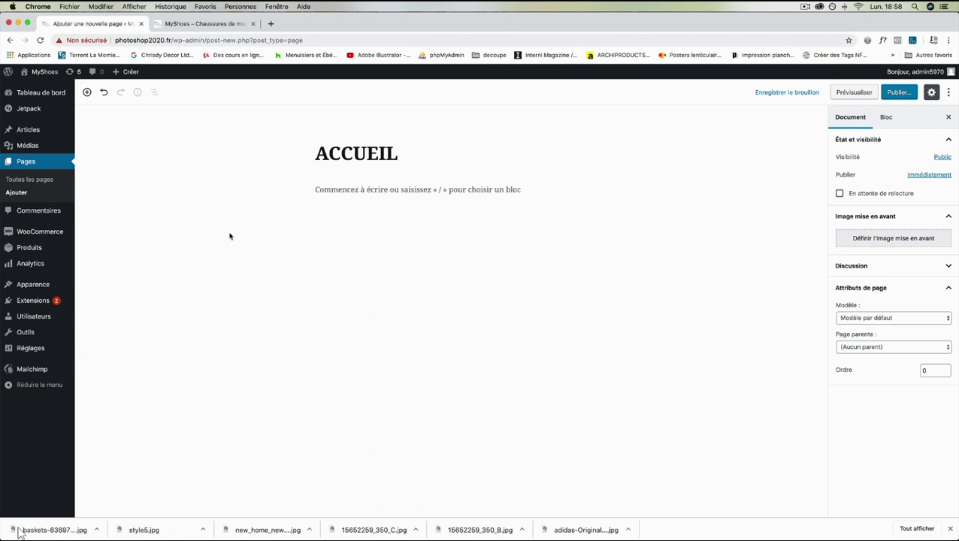
click(887, 317)
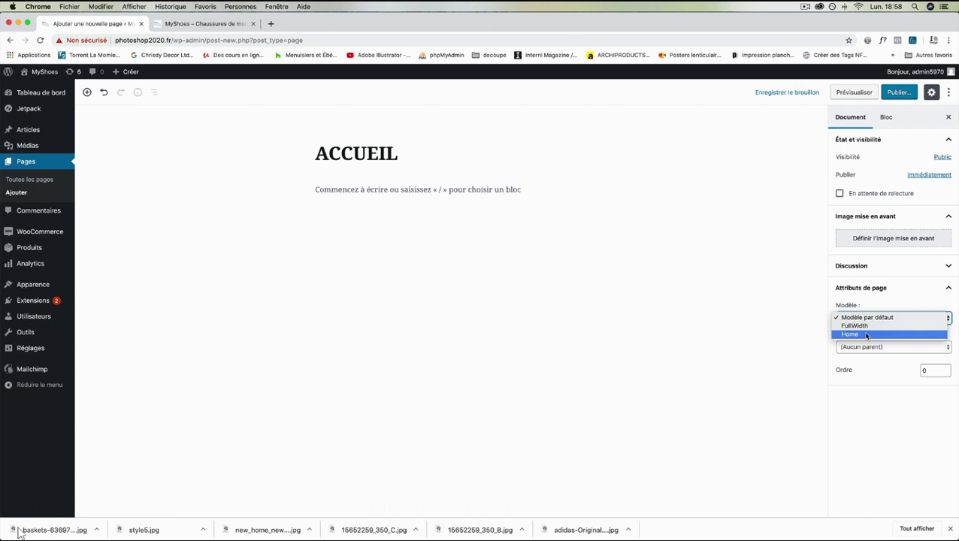
click(867, 335)
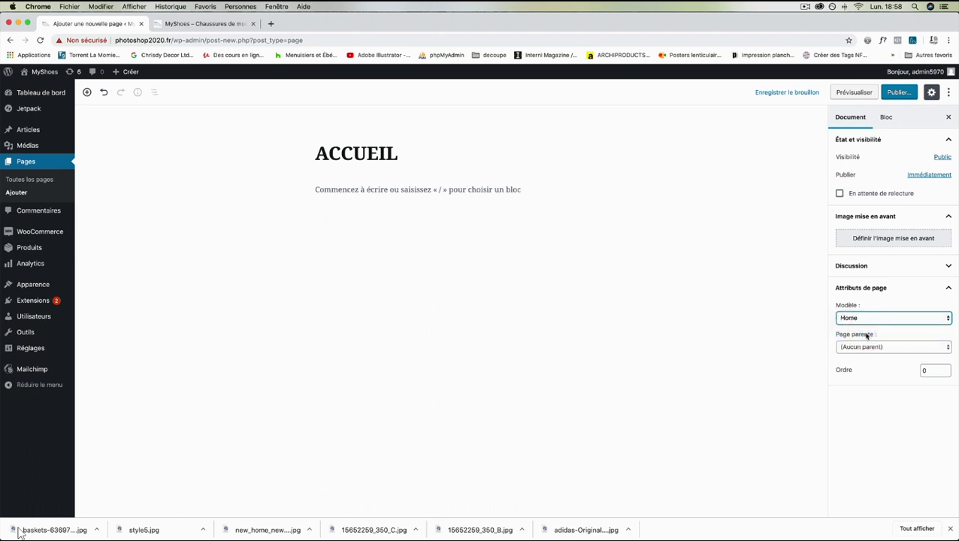
- Publish the ACCUEIL page, view it on the live site and return to its editor
click(899, 93)
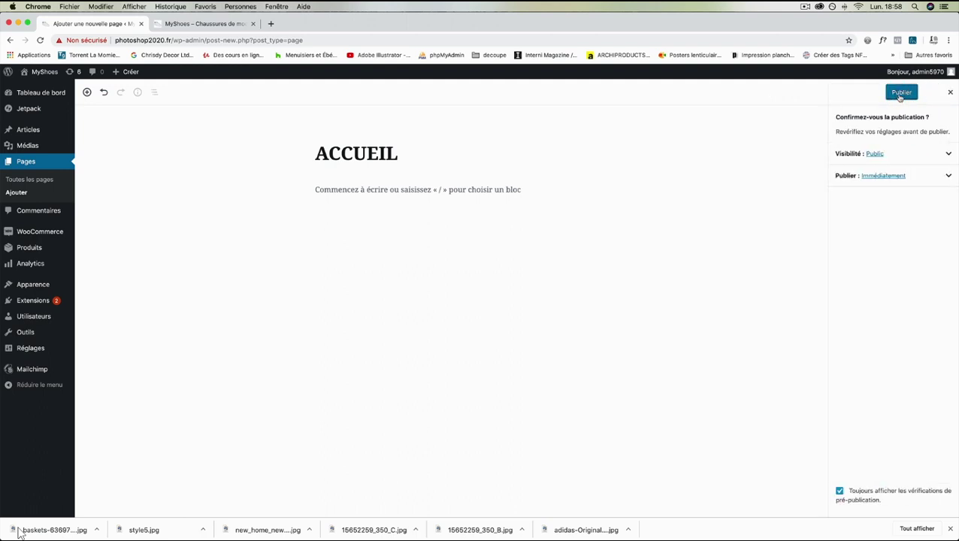
click(899, 96)
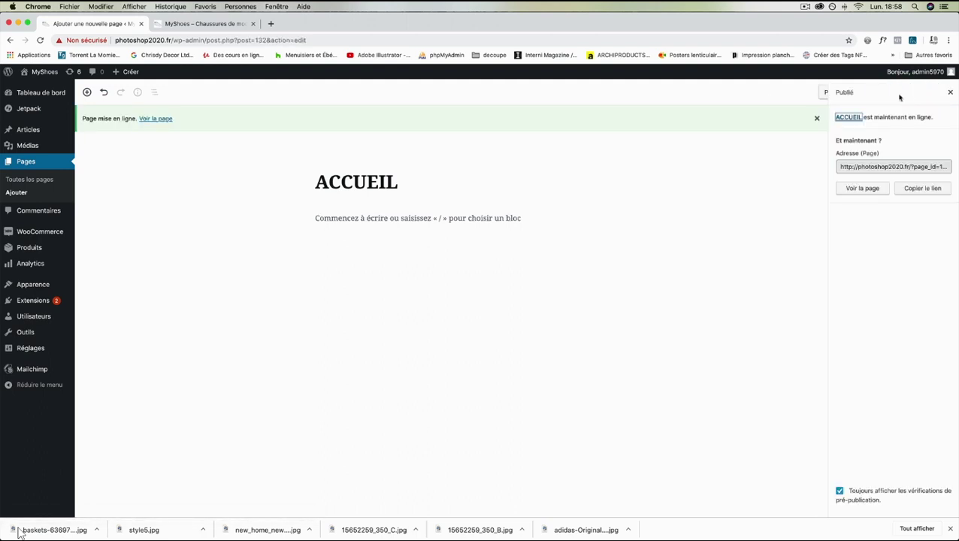
click(865, 188)
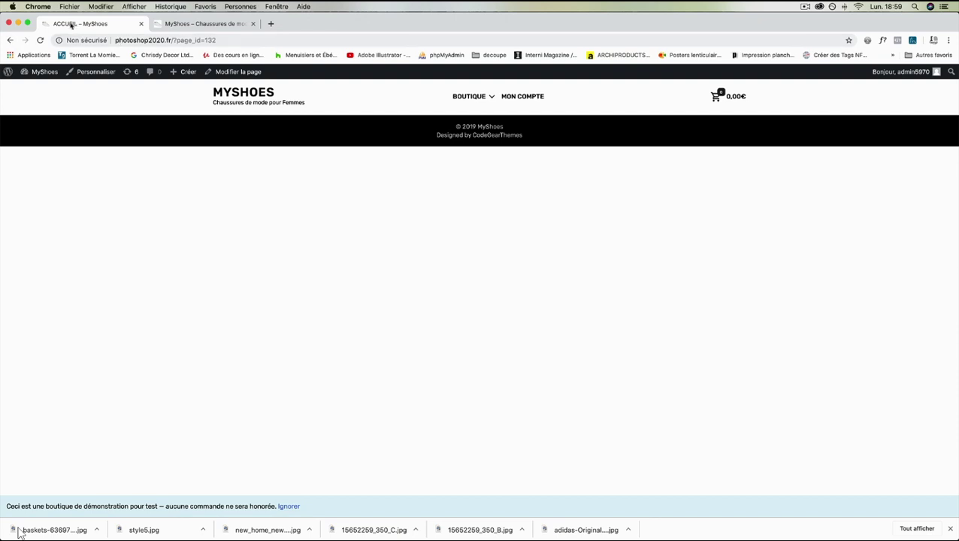
click(10, 40)
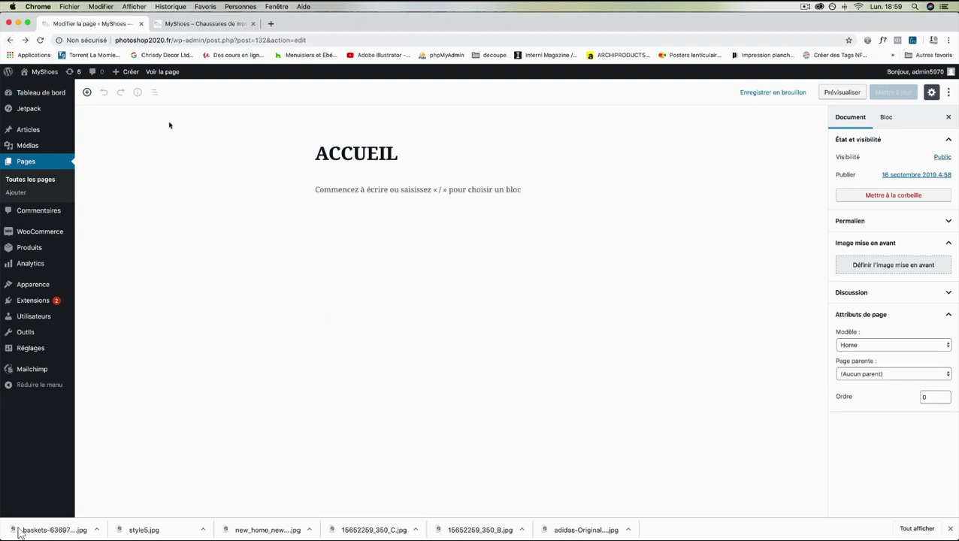
- In the site customizer, set ACCUEIL as the static home page and publish the change
mouse_move(32, 266)
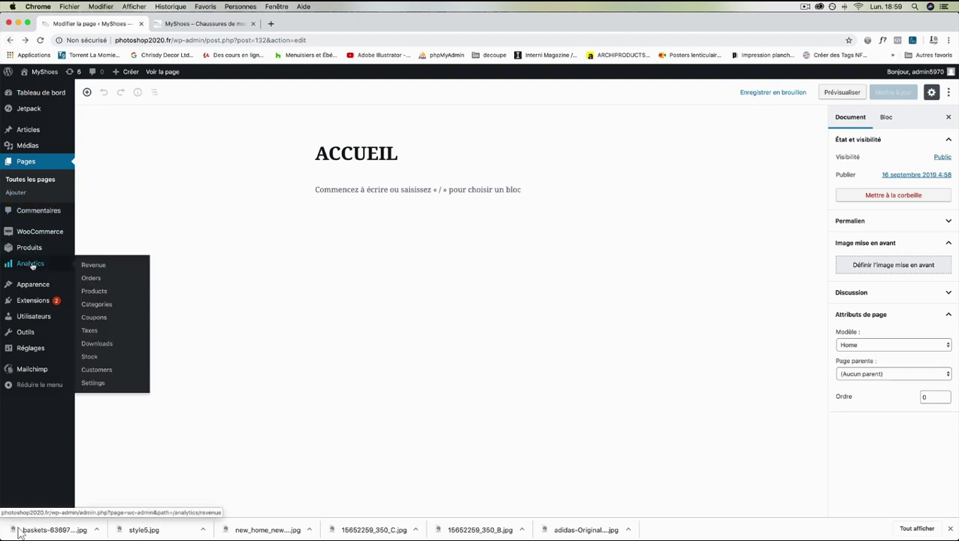
mouse_move(26, 284)
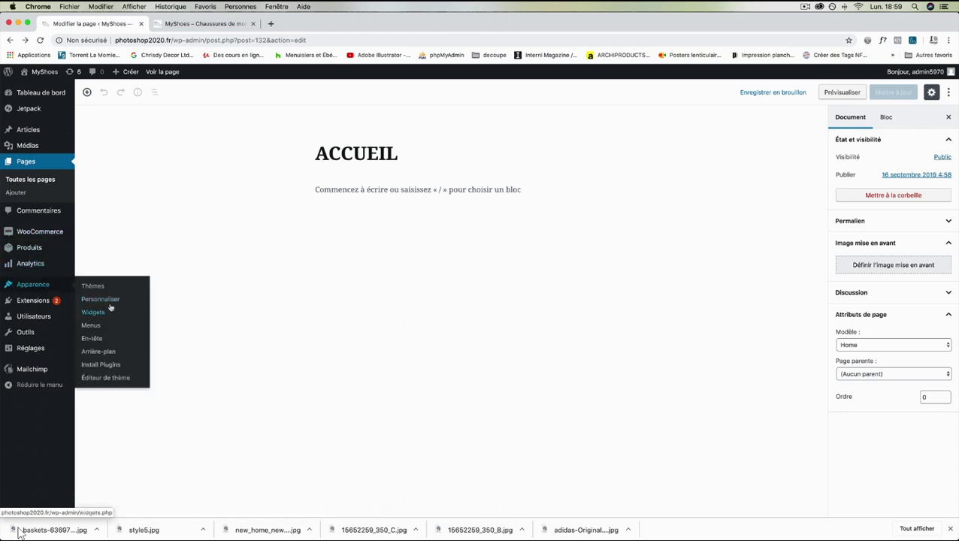
click(105, 299)
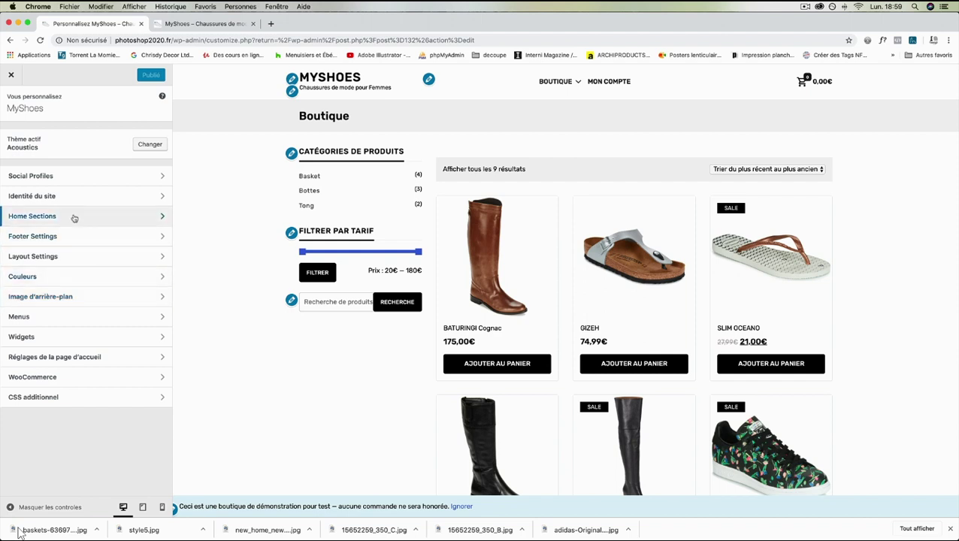
click(48, 357)
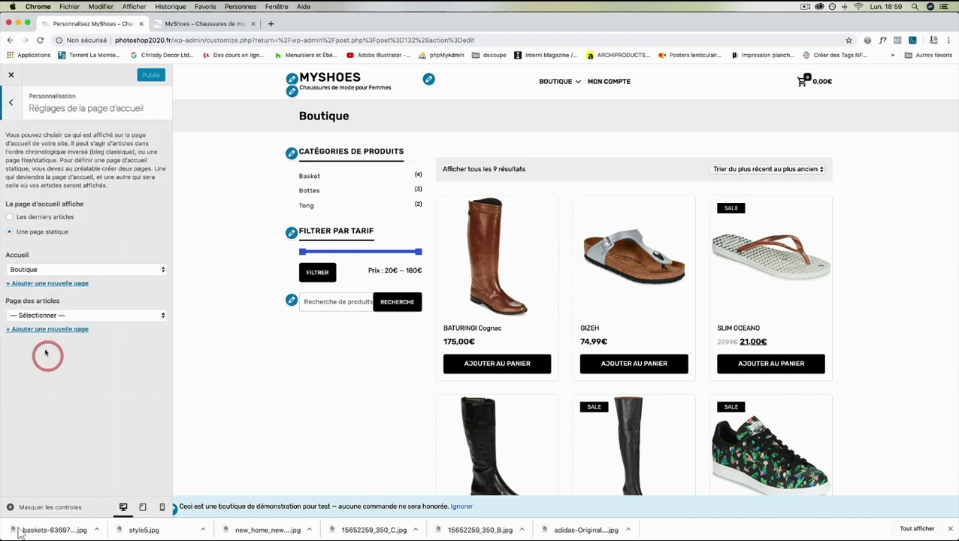
click(51, 269)
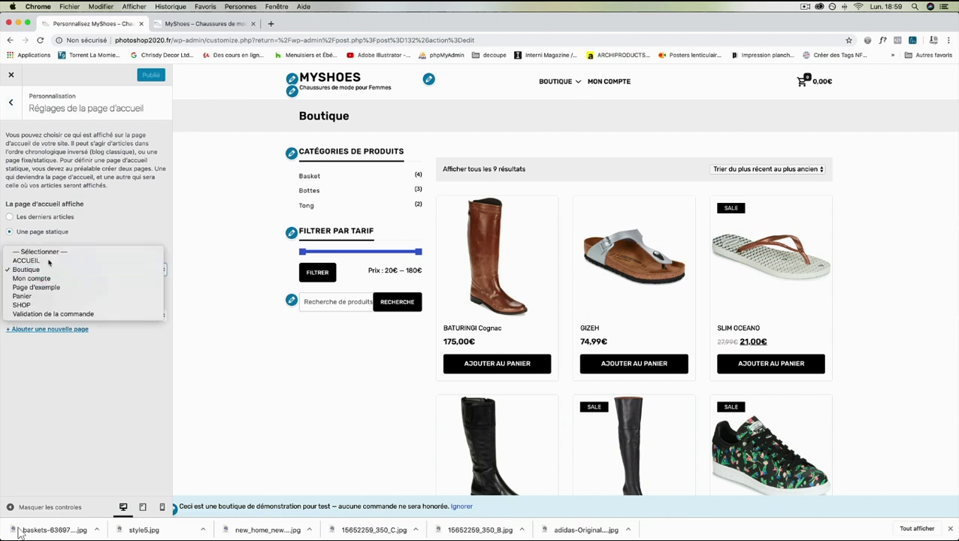
click(48, 261)
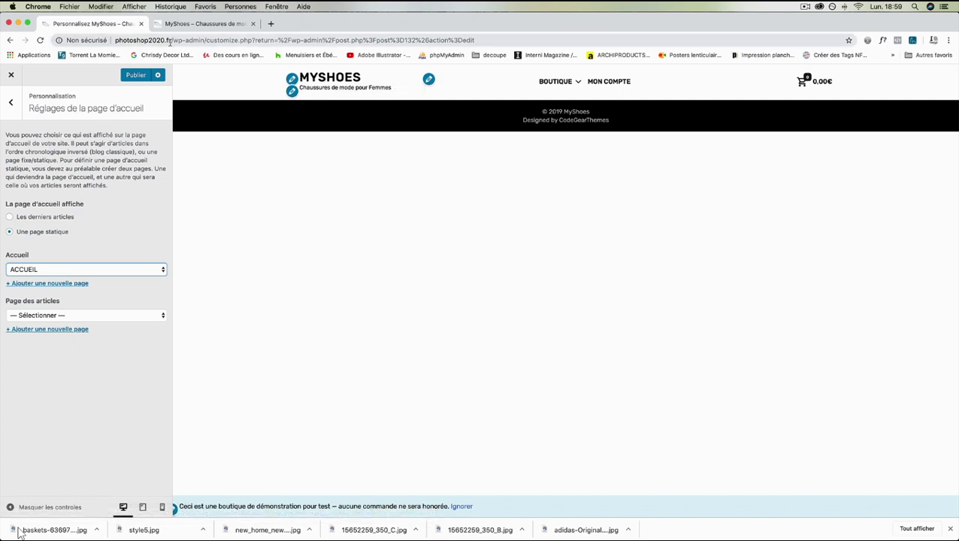
click(136, 75)
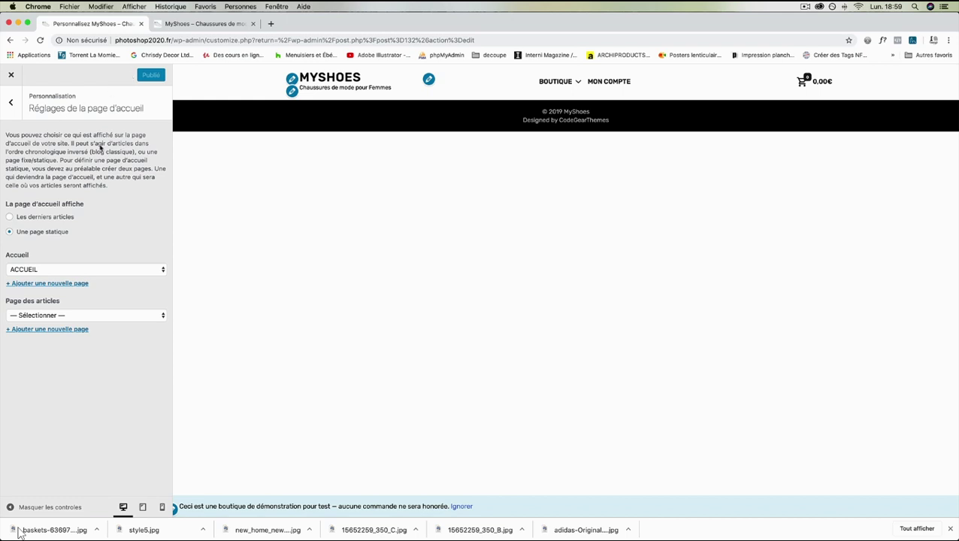
- Enable the Hero Section in the theme's Home Sections settings
click(9, 103)
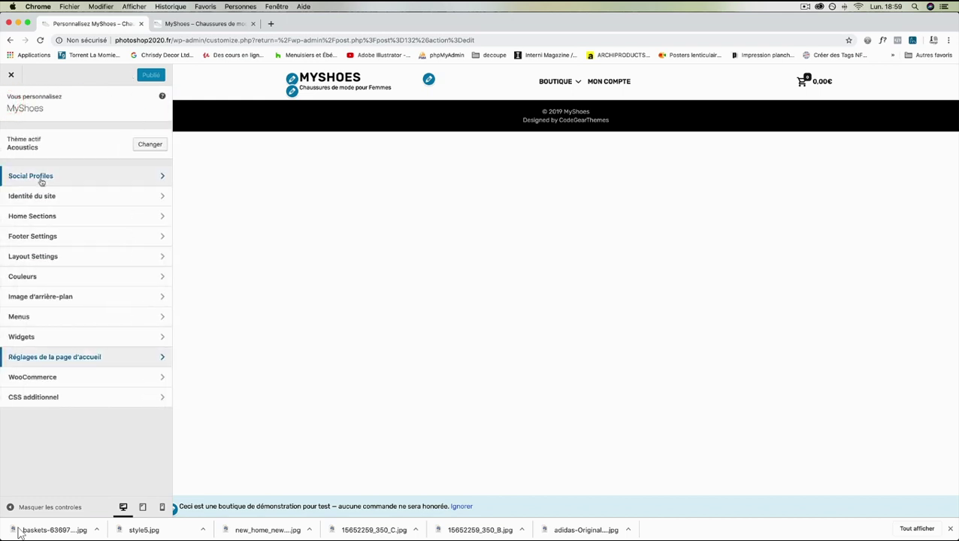
click(17, 217)
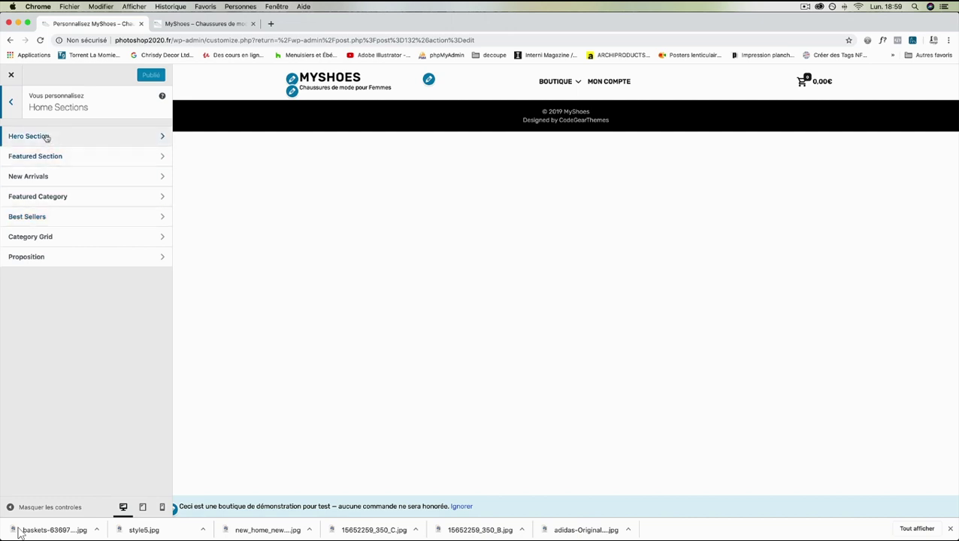
click(81, 138)
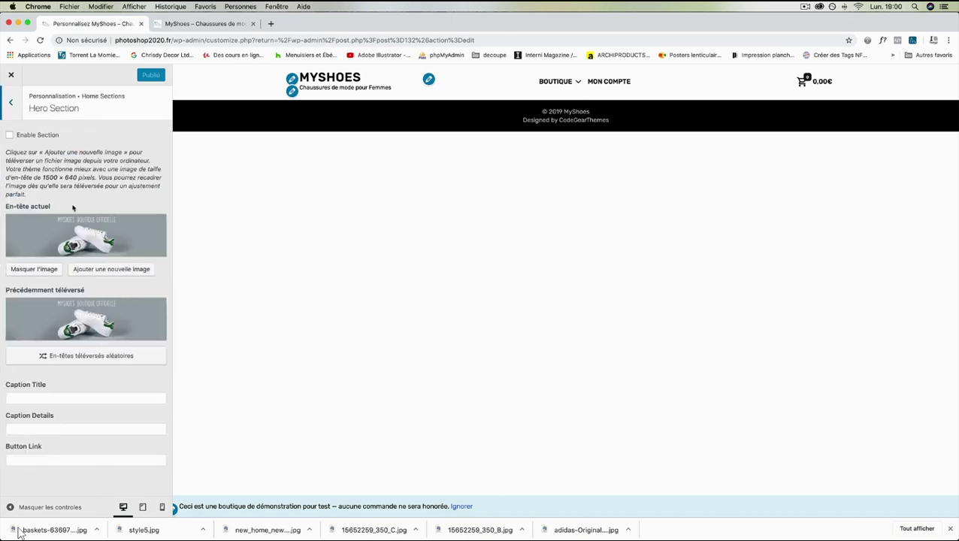
click(10, 135)
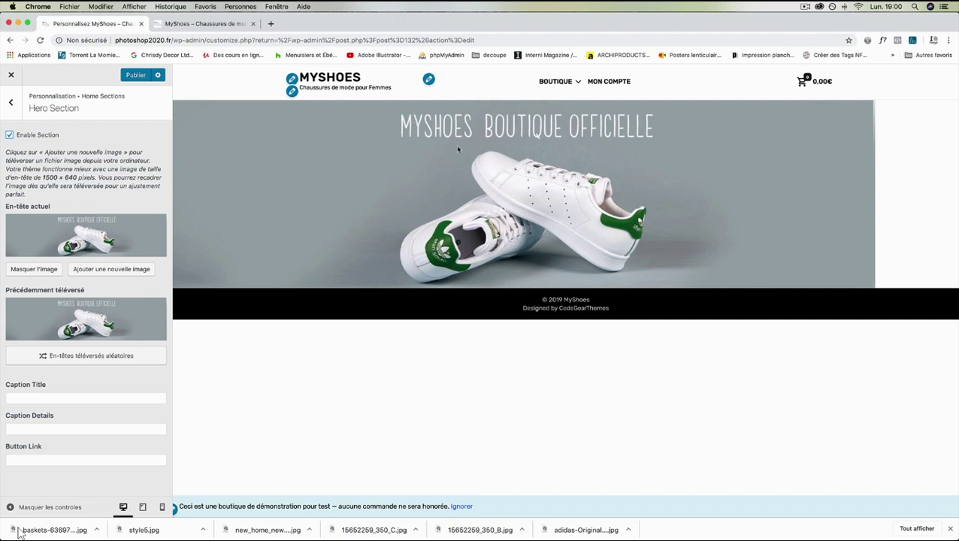
- Set the hero's caption title to "My Shoes" and its caption details to "La boutique officielle"
click(37, 397)
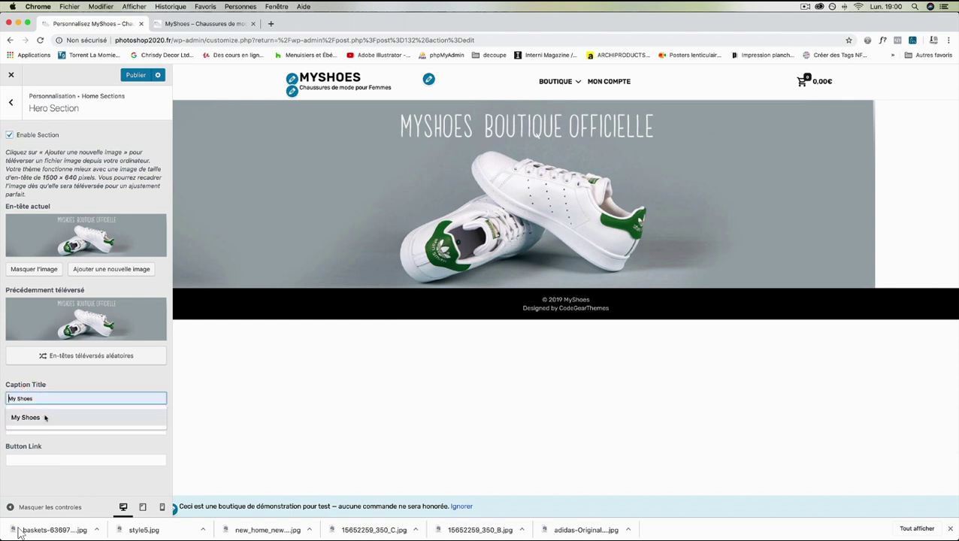
click(41, 417)
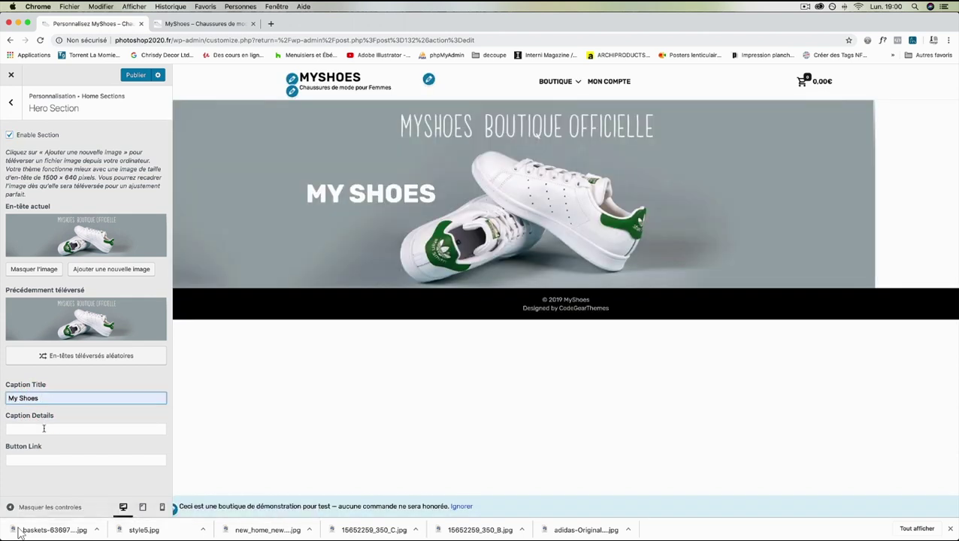
click(43, 428)
click(43, 452)
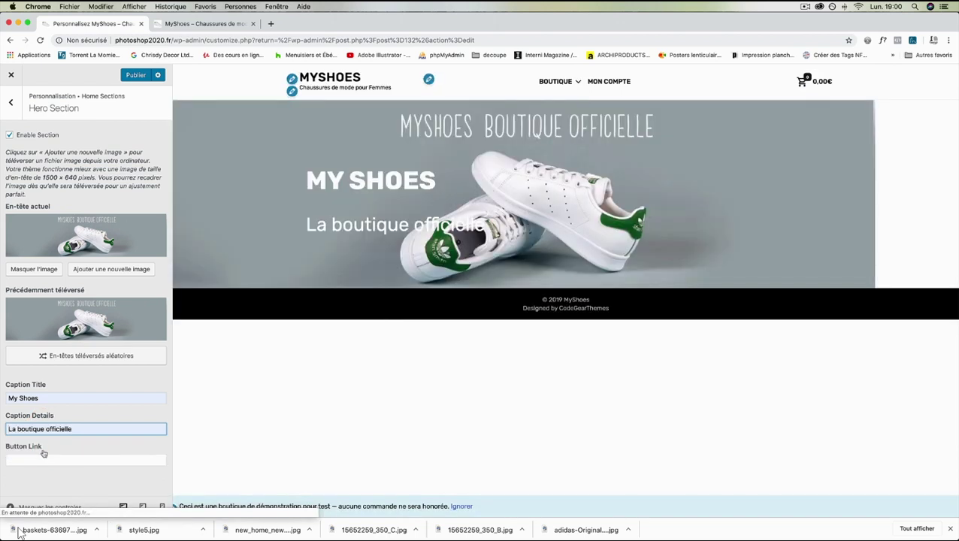
- Open the preview's Boutique link in a new tab and reload the site there without the URL's query parameters
click(62, 458)
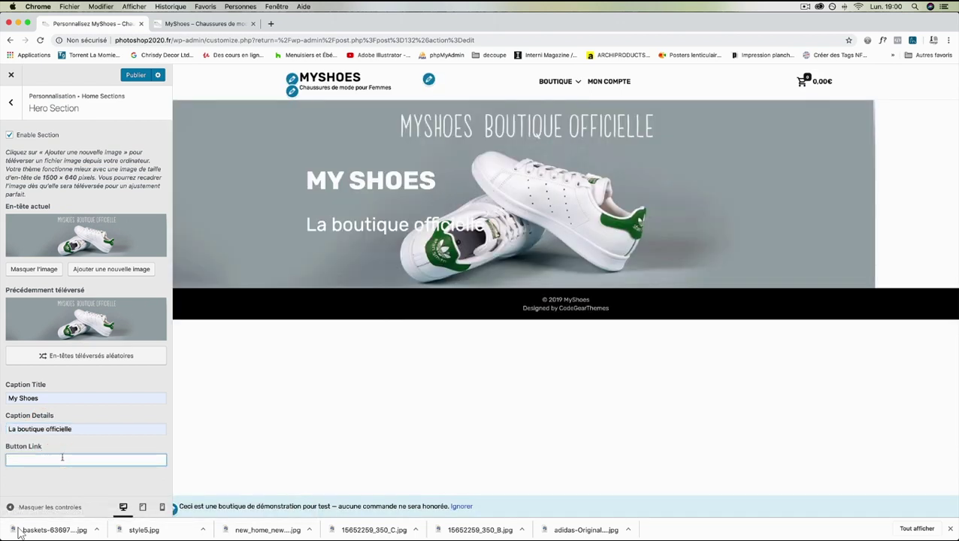
right_click(559, 80)
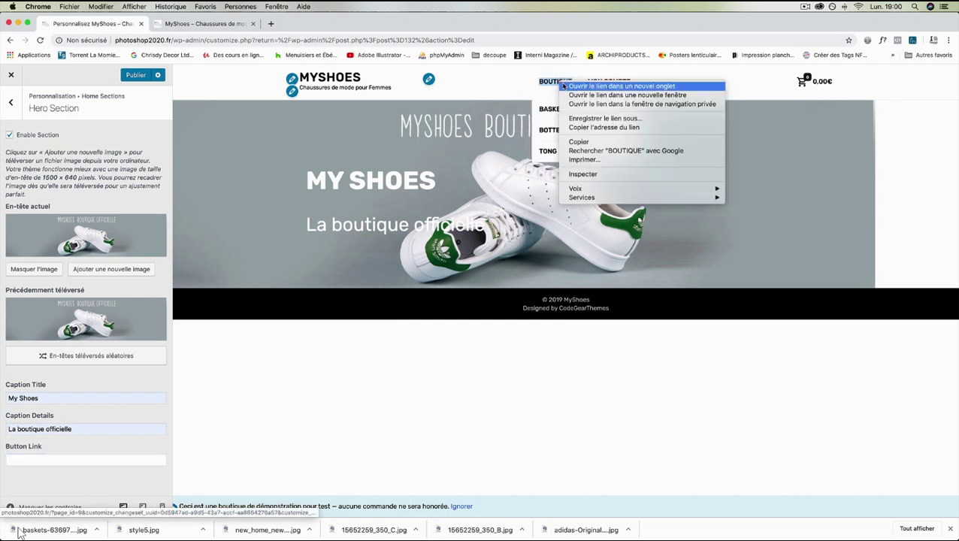
click(593, 85)
click(214, 24)
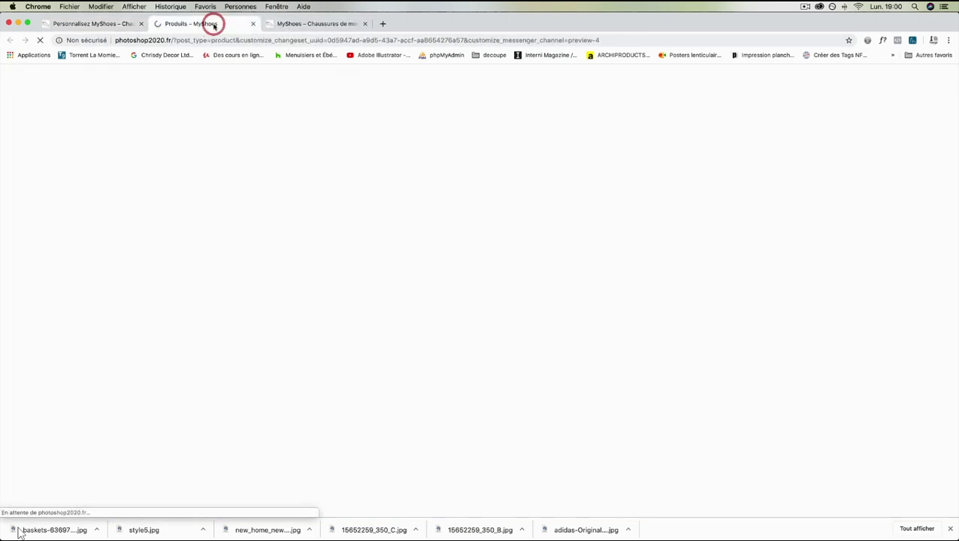
click(180, 40)
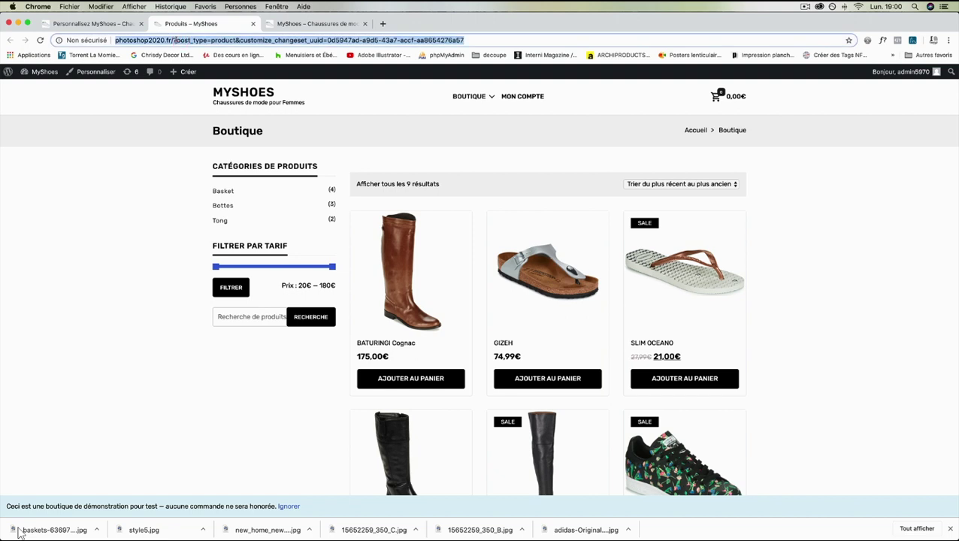
drag(174, 40, 496, 43)
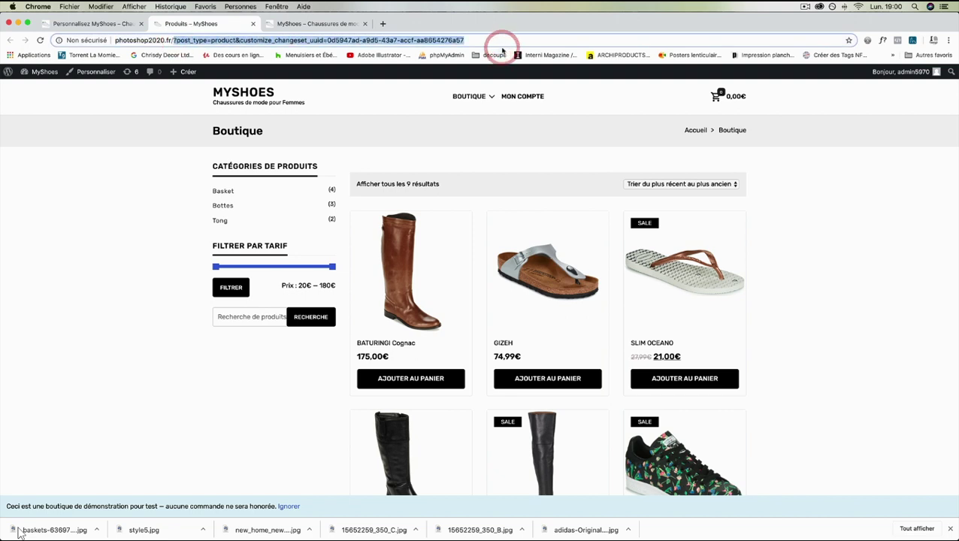
key(BackSpace)
key(Return)
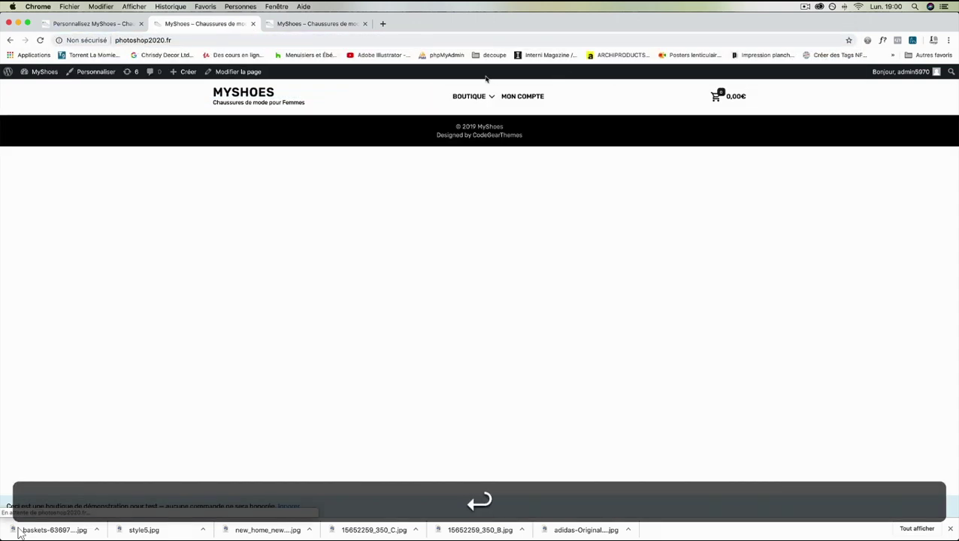
- Copy the address of the live Boutique page, photoshop2020.fr/?post_type=product, and return to the Hero Section settings
click(480, 99)
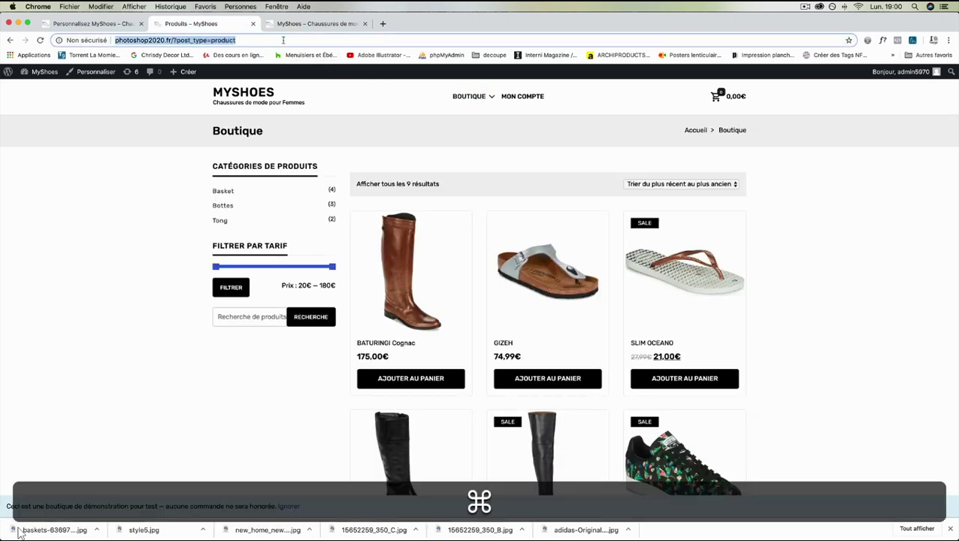
click(252, 23)
click(111, 24)
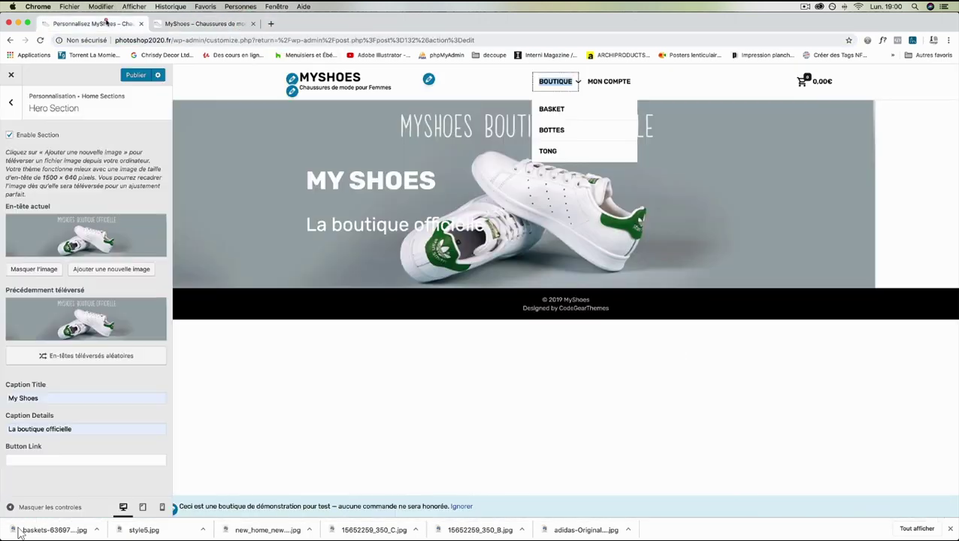
click(23, 460)
text(http://photoshop2020.fr/?post_type=product)
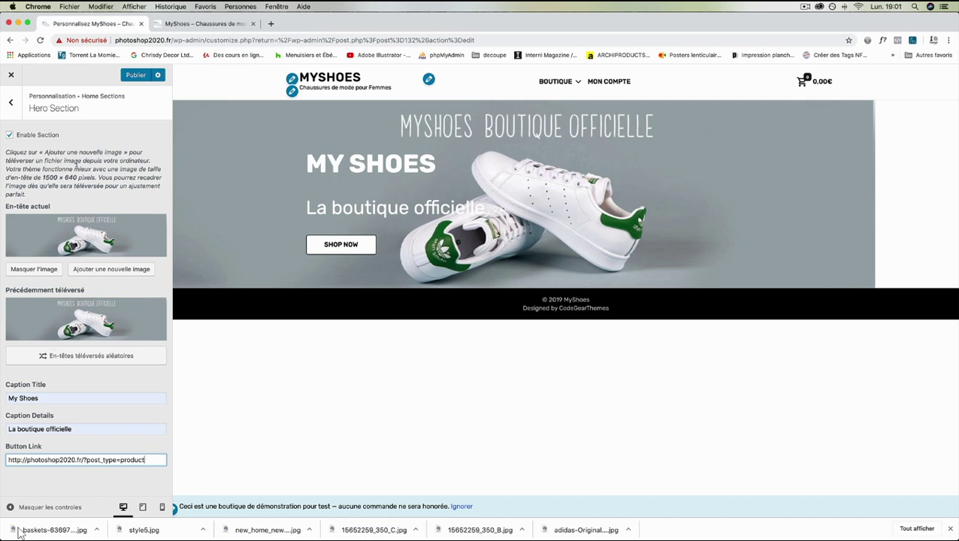
click(127, 75)
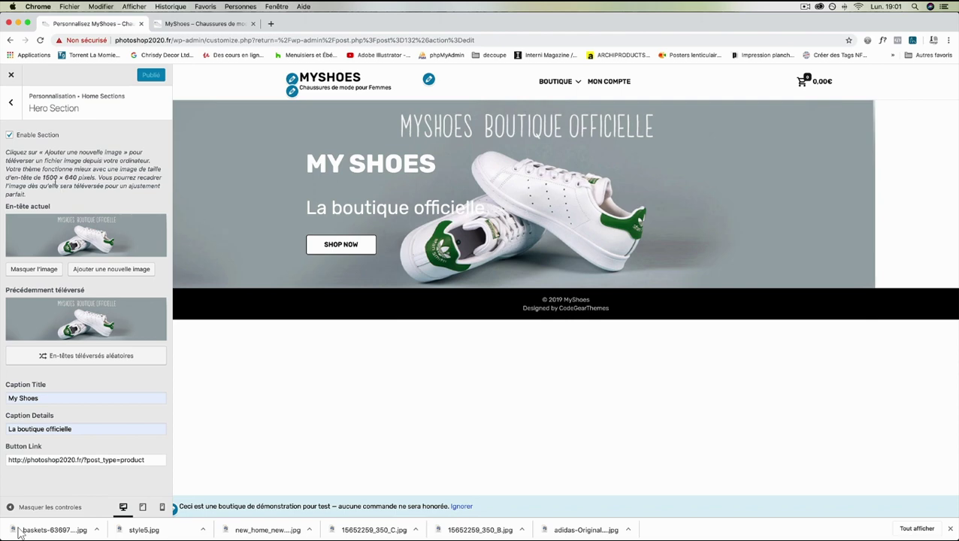
click(11, 136)
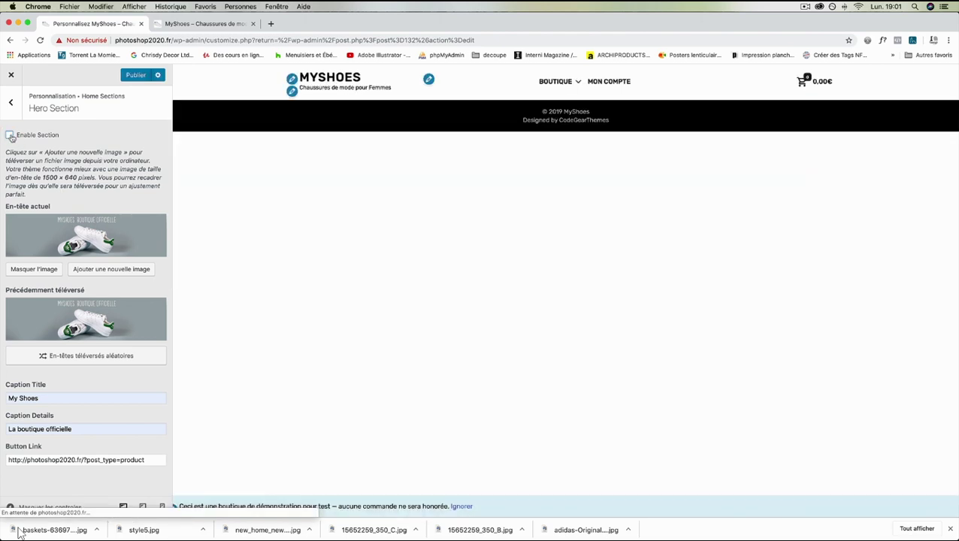
click(11, 136)
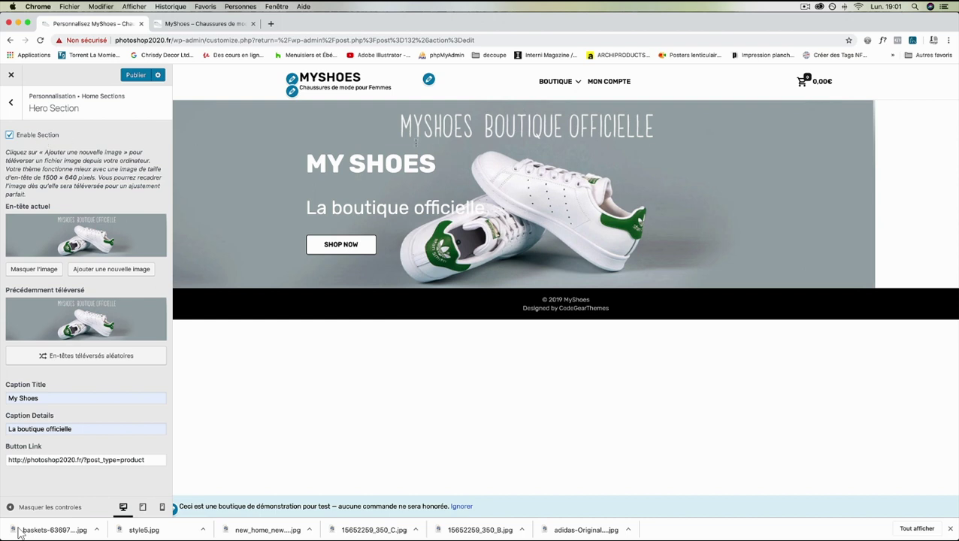
- Enable the Featured Section of the home page and set its three categories to Basket, Bottes and Tong
click(11, 102)
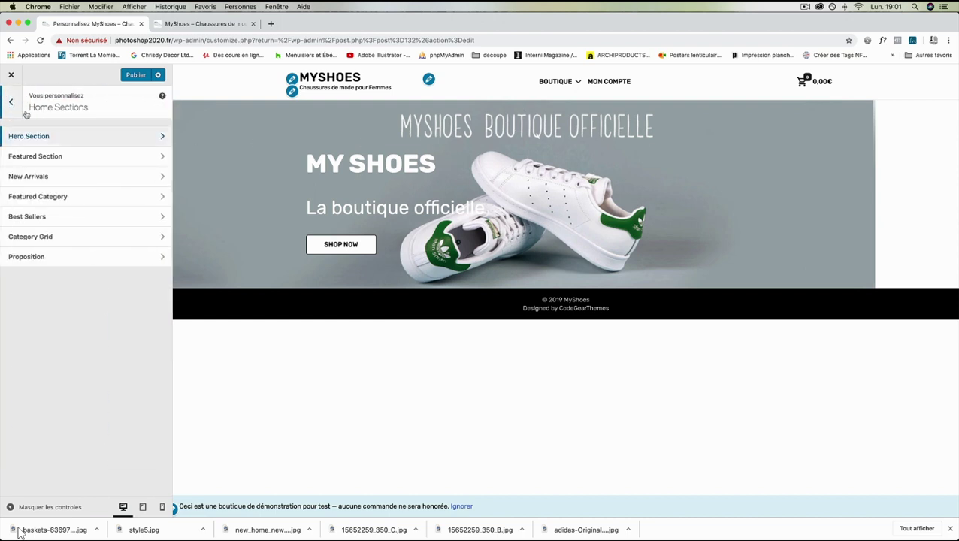
click(46, 157)
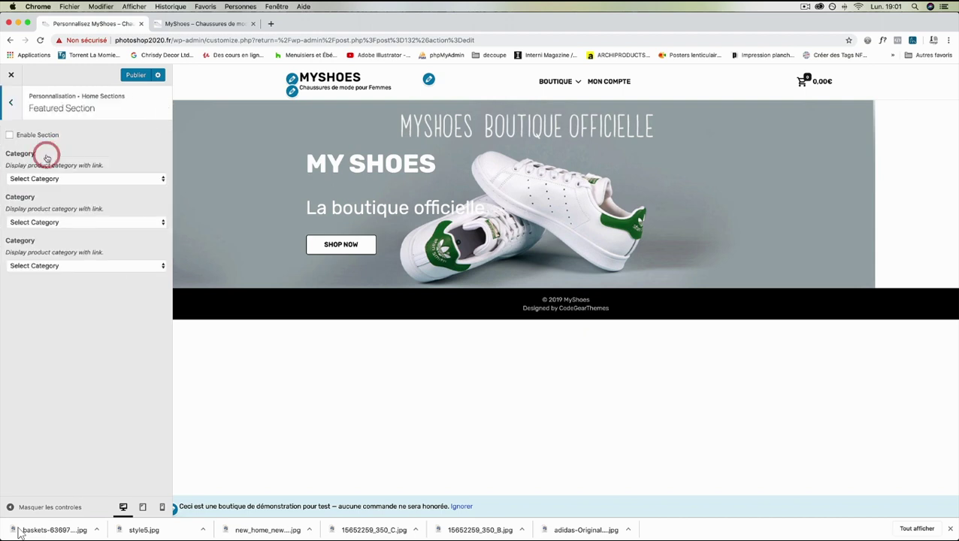
click(9, 135)
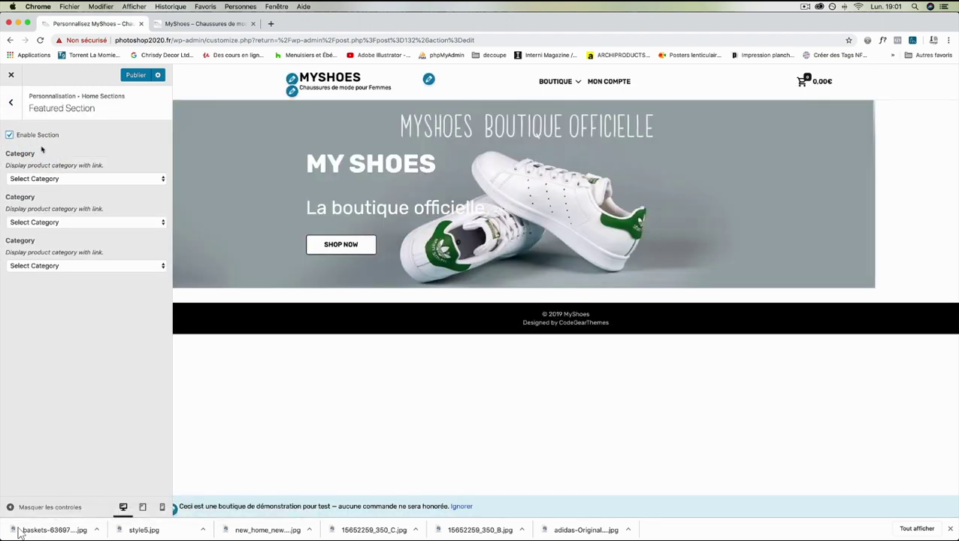
click(56, 180)
click(55, 196)
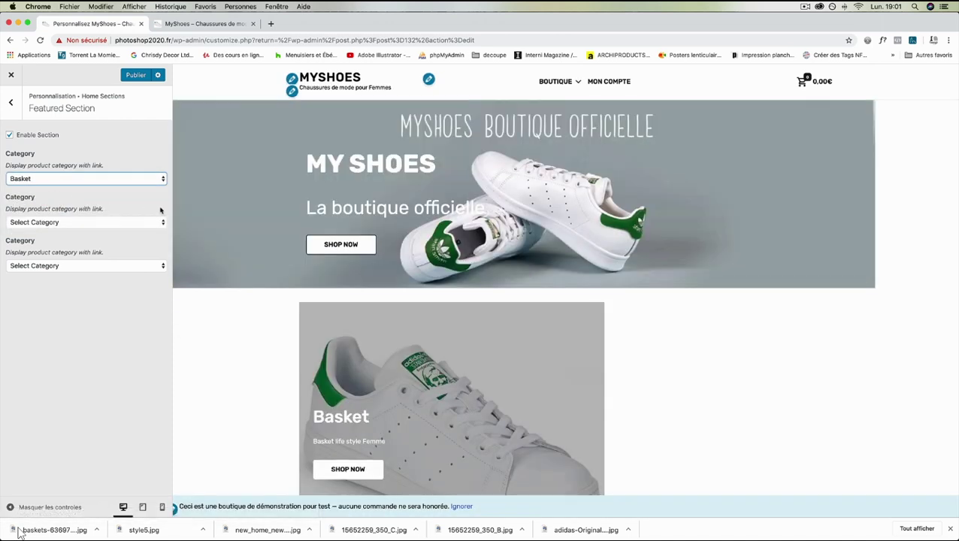
click(84, 222)
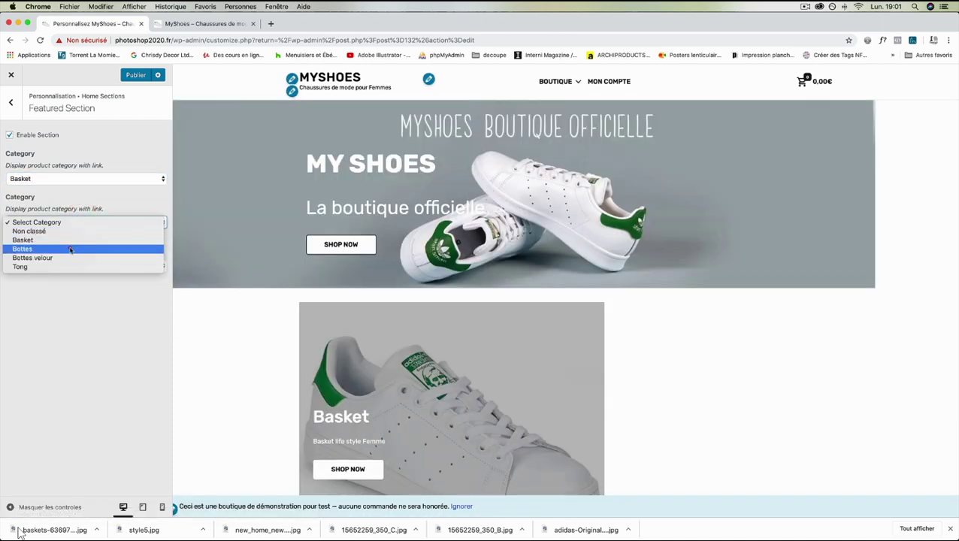
click(70, 249)
click(78, 266)
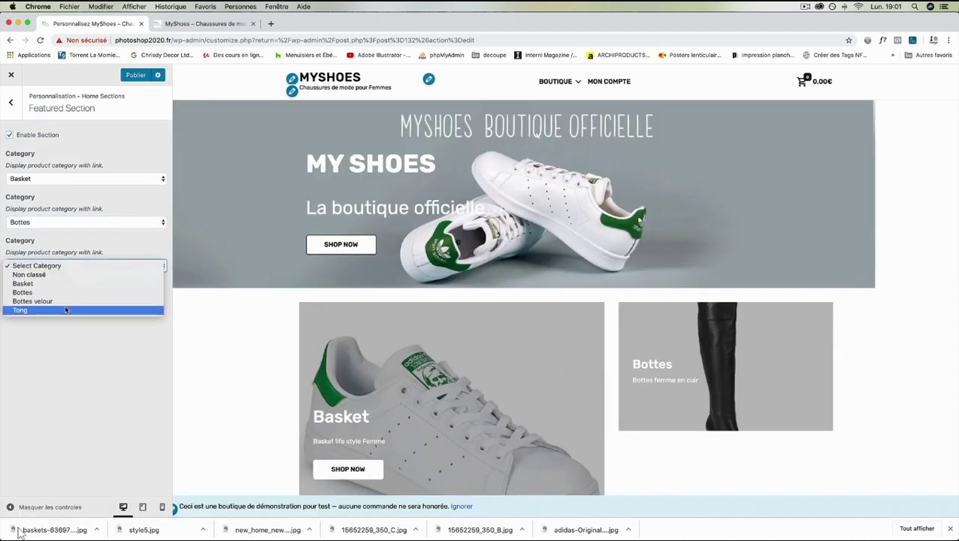
click(66, 310)
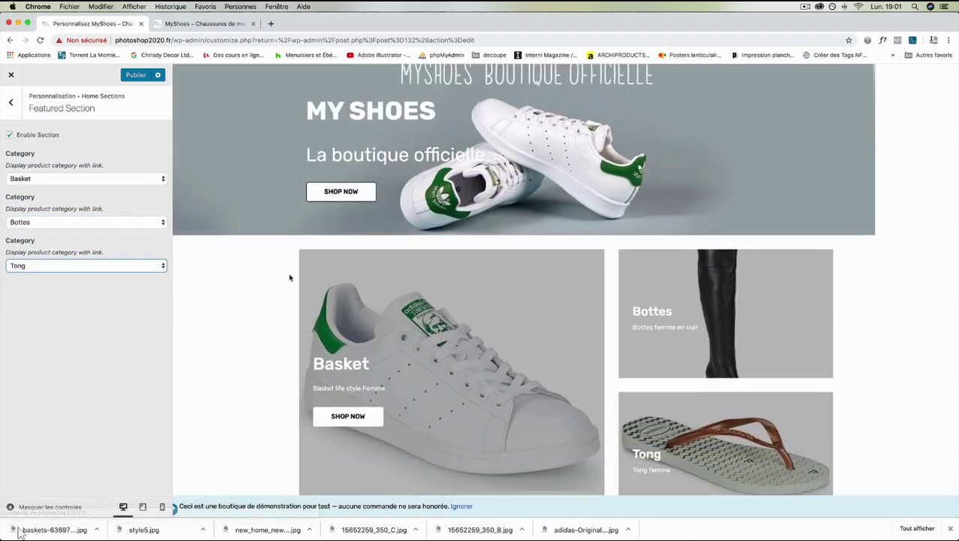
- Swap the first two Featured Section categories, with Bottes first and Basket second
click(92, 222)
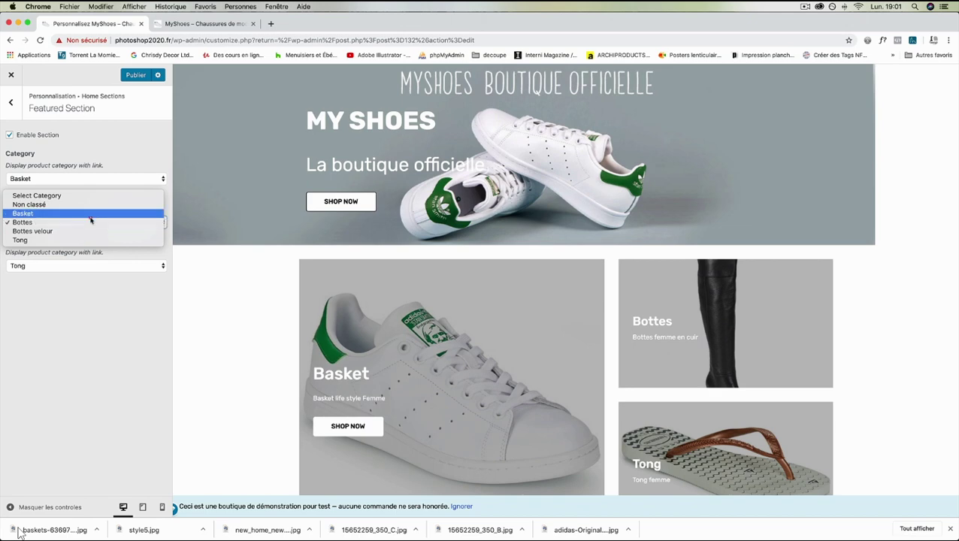
click(90, 215)
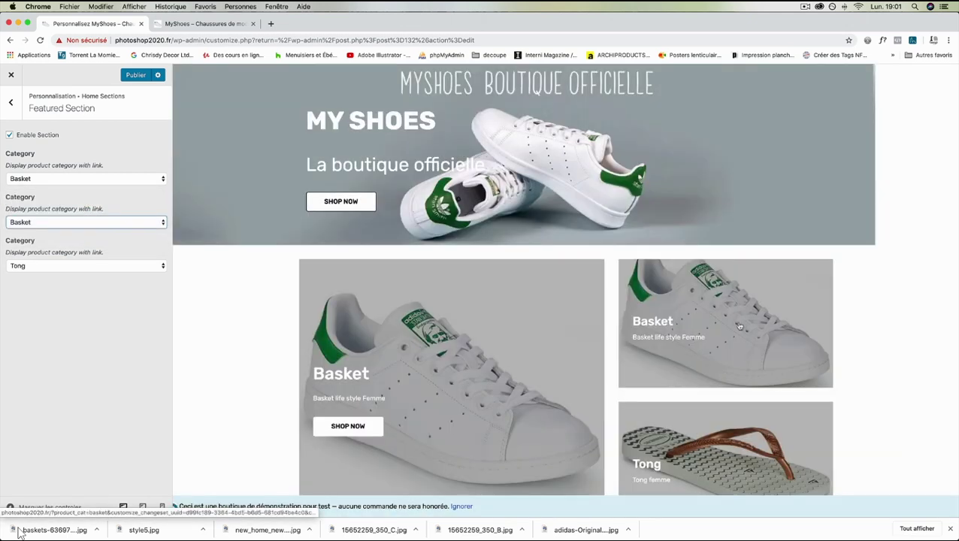
click(112, 184)
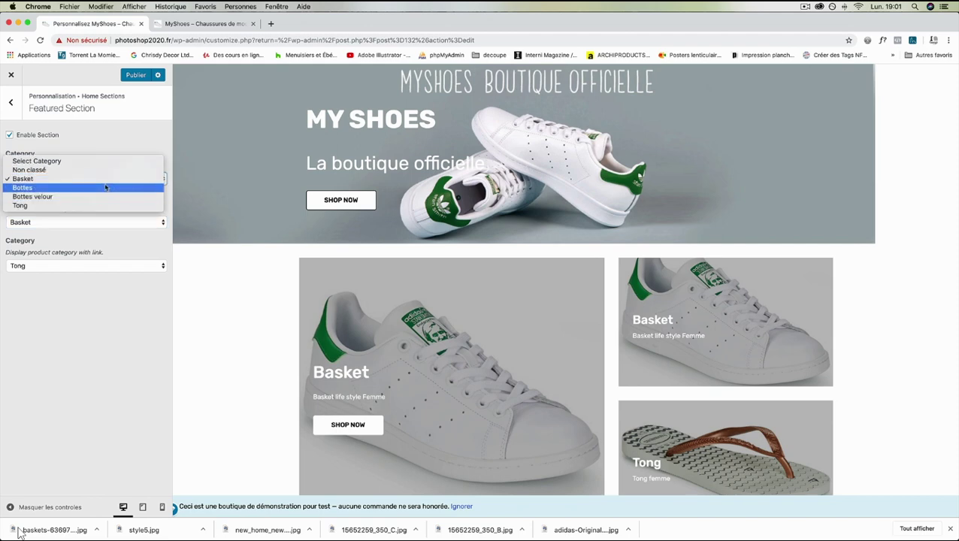
click(106, 187)
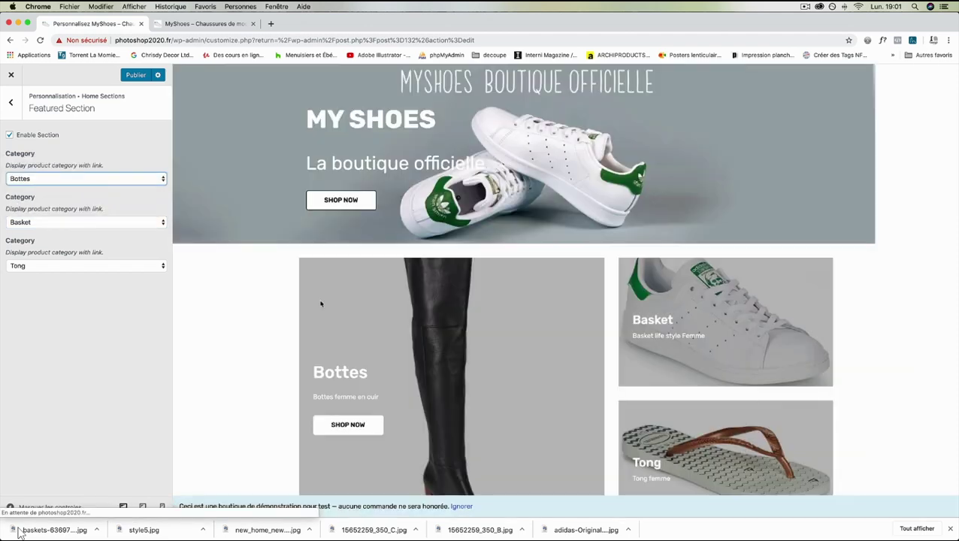
scroll(377, 314, down, 1)
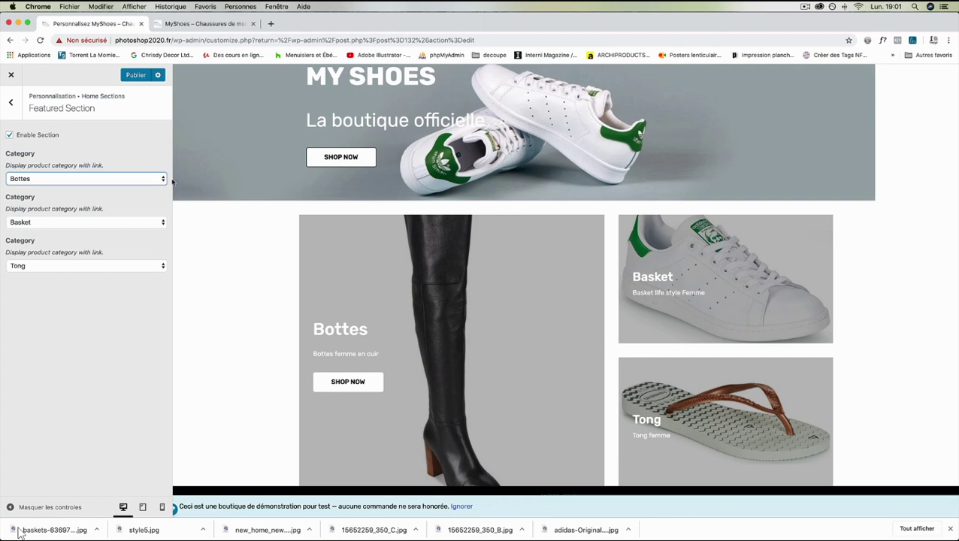
- Restore the Featured Section's category order, with Basket first and Bottes second
click(35, 177)
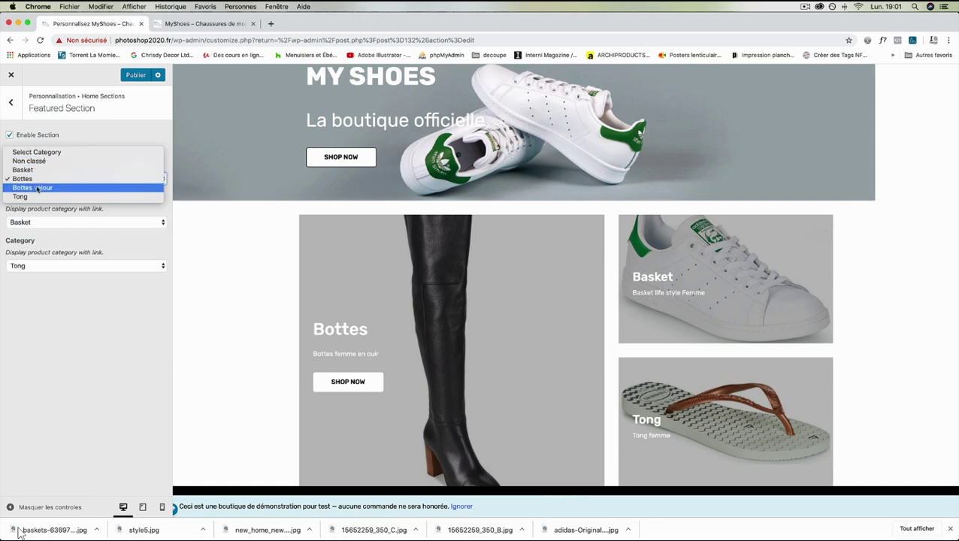
click(36, 170)
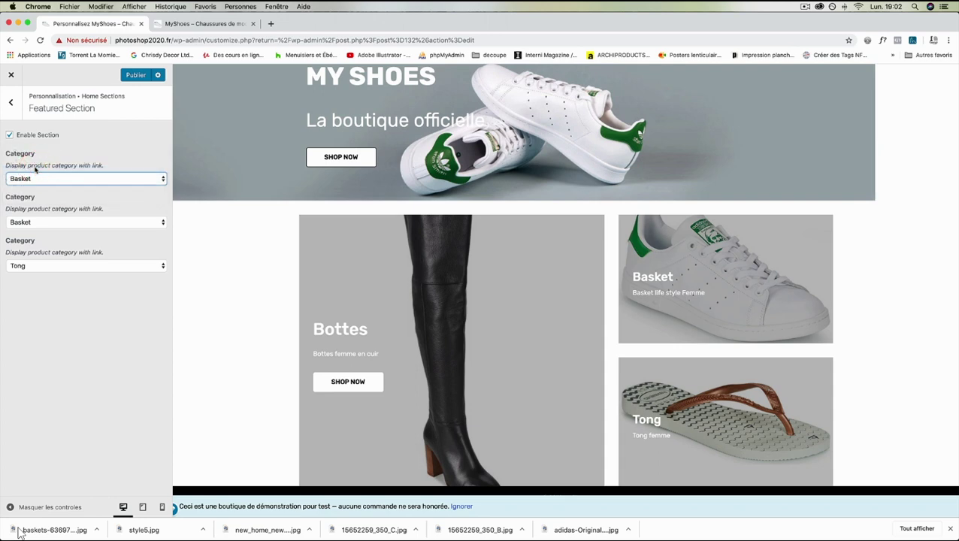
click(44, 222)
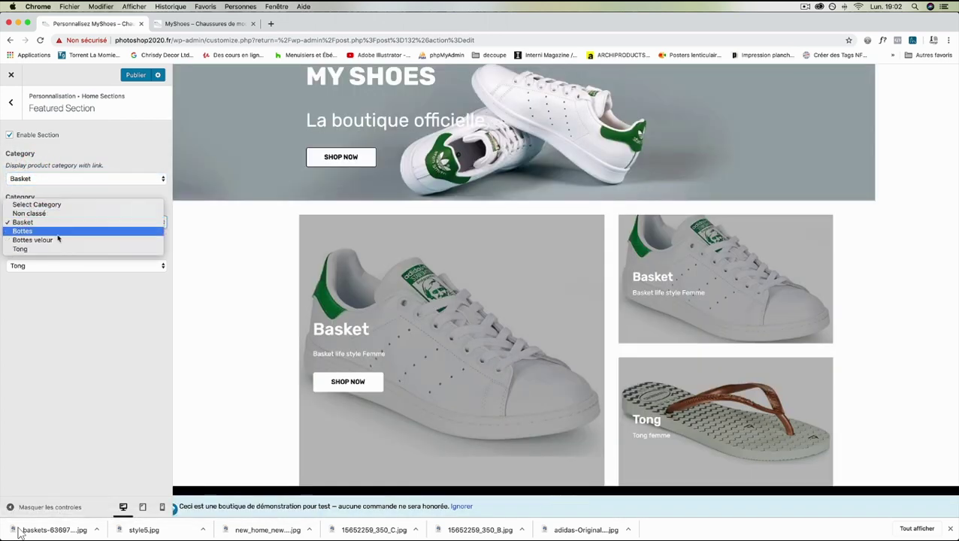
click(57, 233)
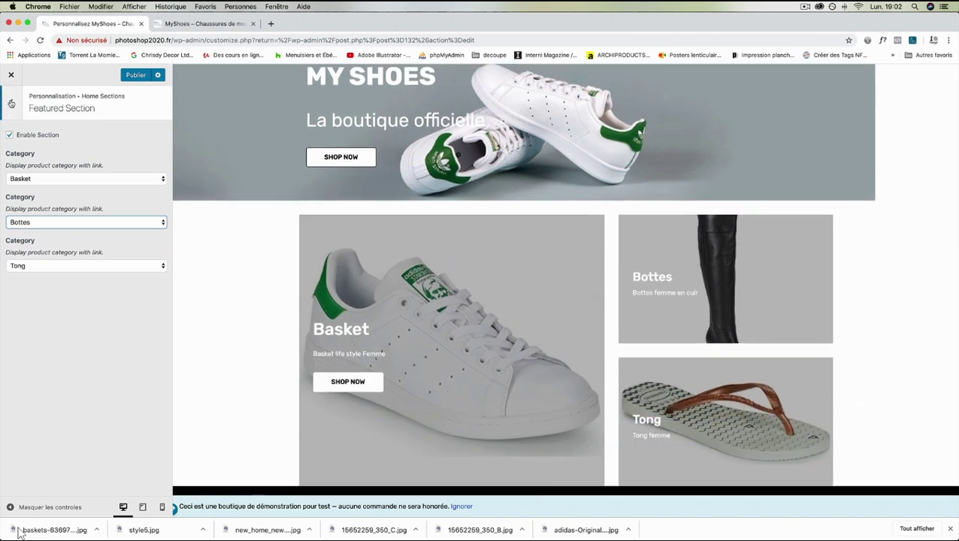
- Enable the New Arrivals section with Tong as its product category and check its product carousel in the preview
click(12, 104)
click(78, 177)
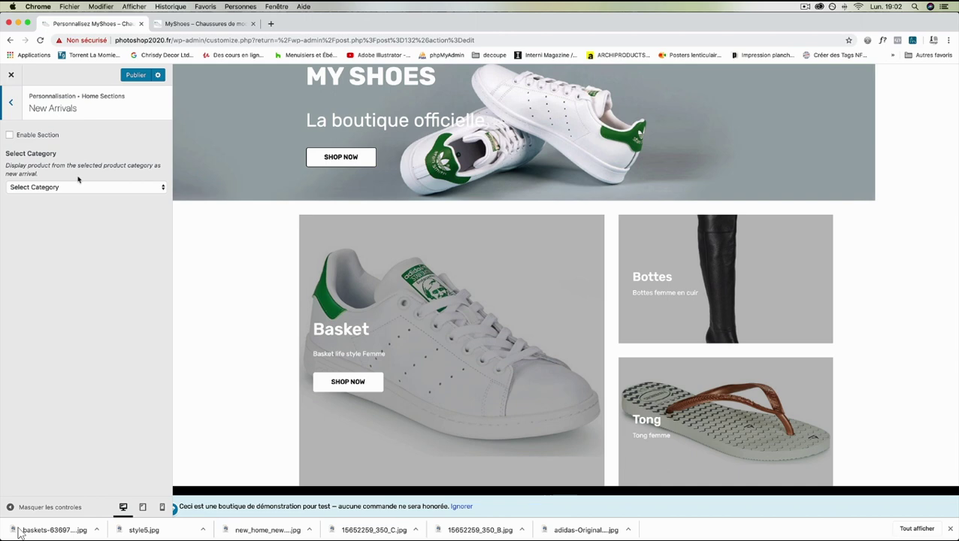
click(79, 188)
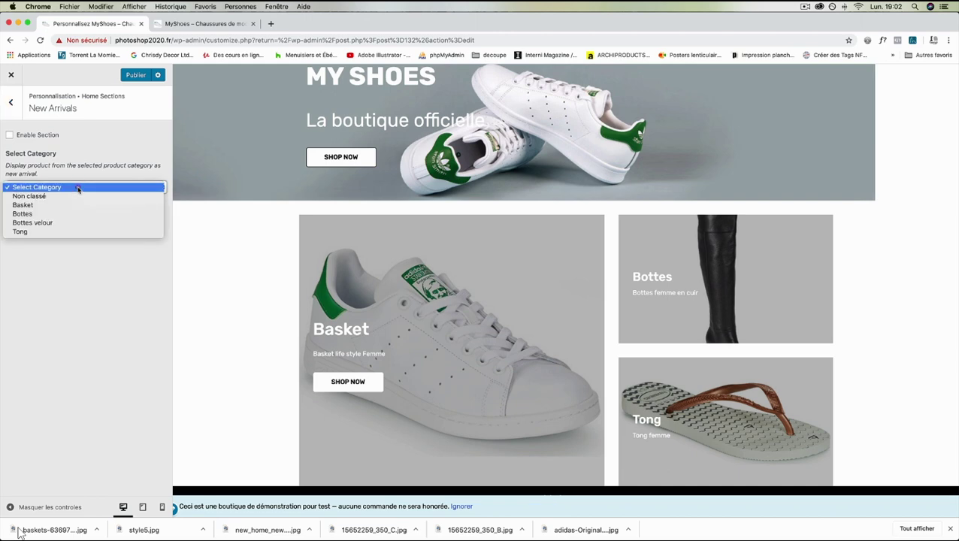
click(61, 232)
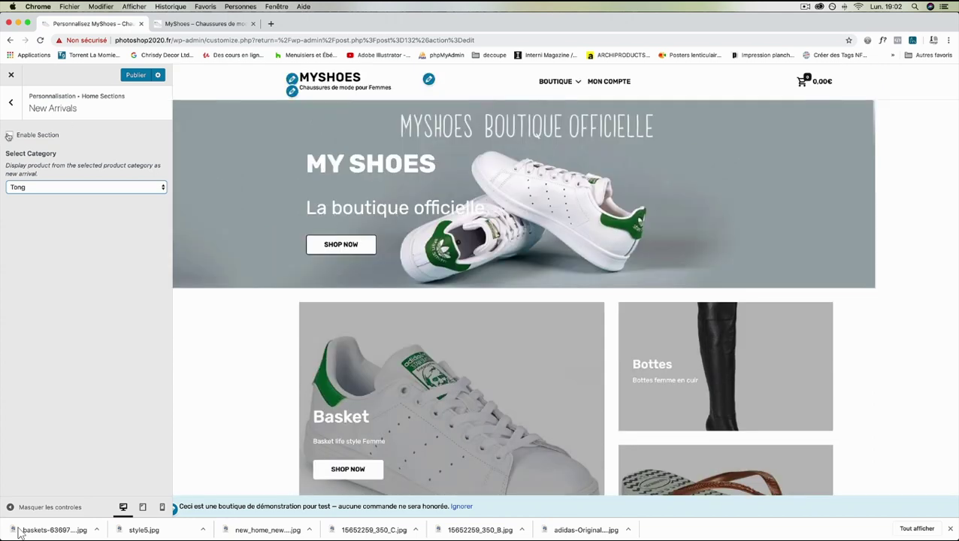
click(9, 135)
scroll(319, 215, down, 5)
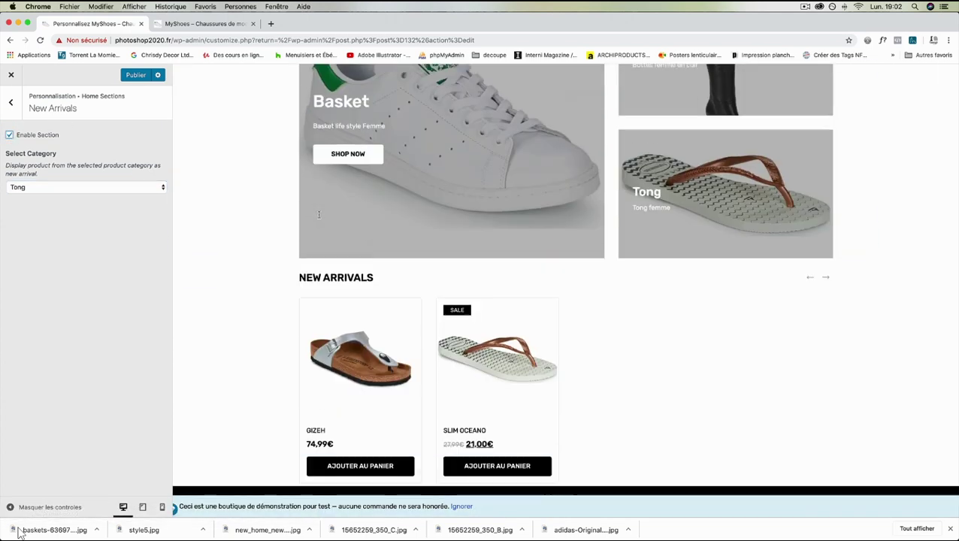
click(810, 278)
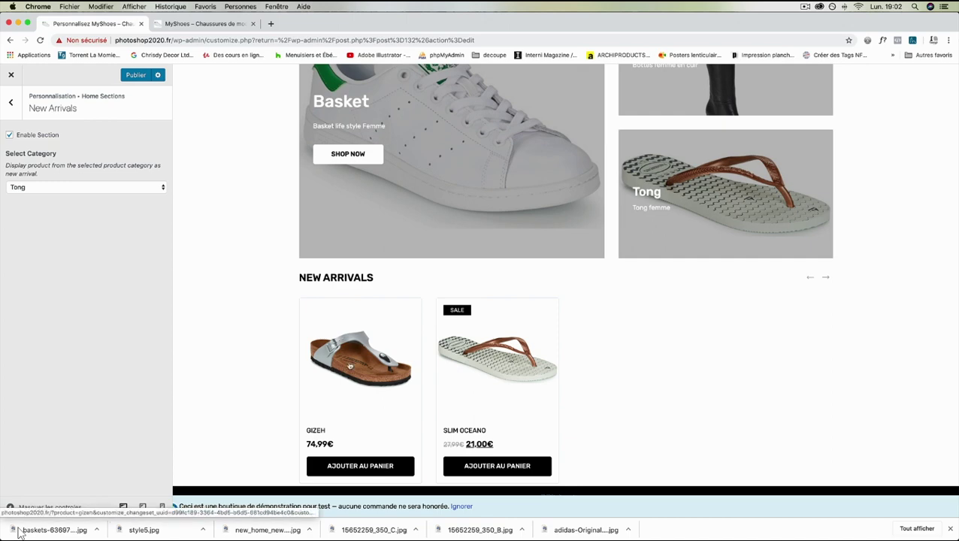
scroll(649, 354, up, 3)
scroll(650, 354, down, 3)
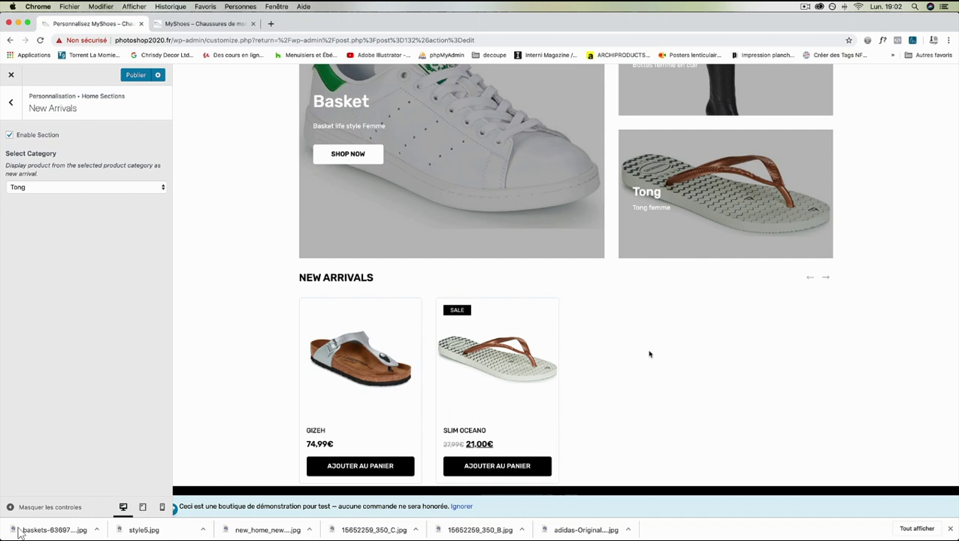
- Enable the Featured Category section and set its first category to Basket
click(9, 114)
click(57, 196)
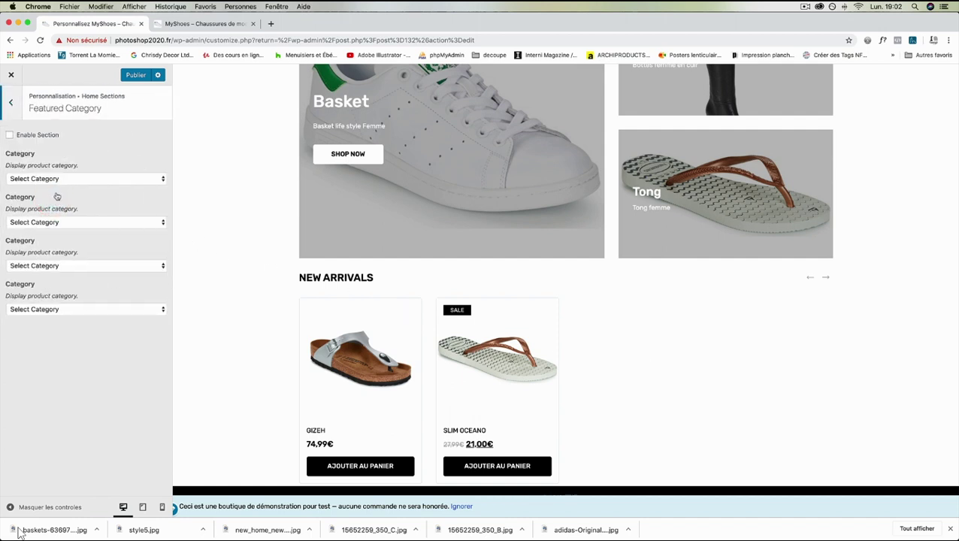
click(57, 180)
click(56, 195)
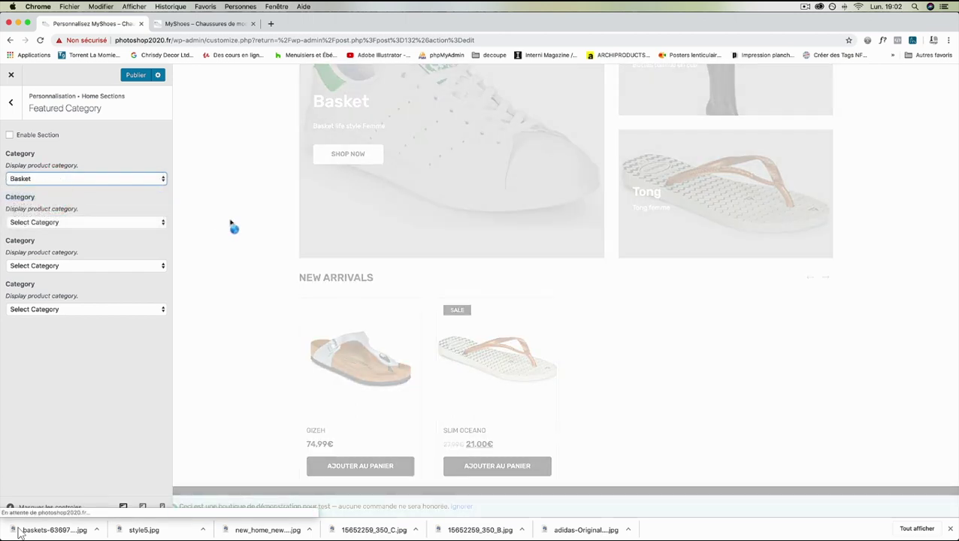
click(9, 135)
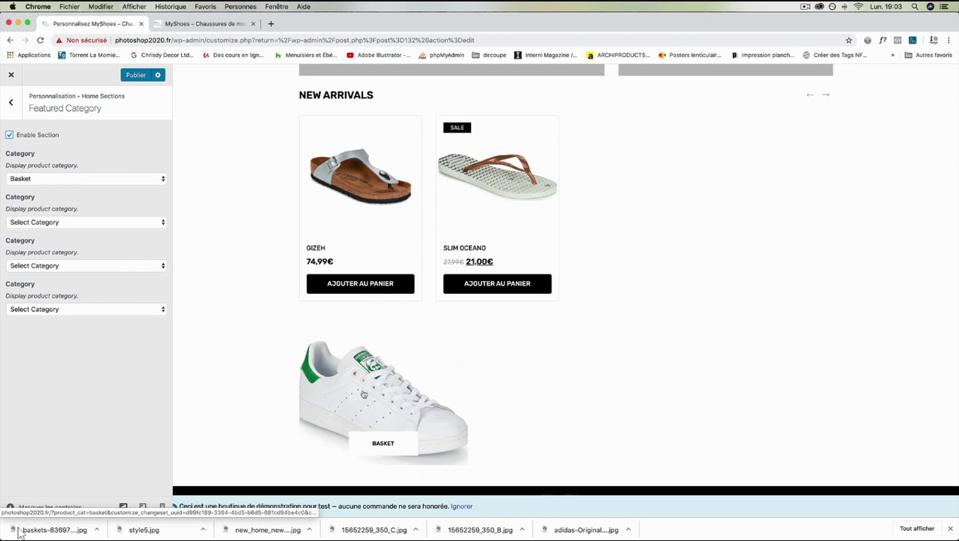
- Set the Featured Category section's second category to Bottes and its third to Tong, and review the home page preview
click(62, 221)
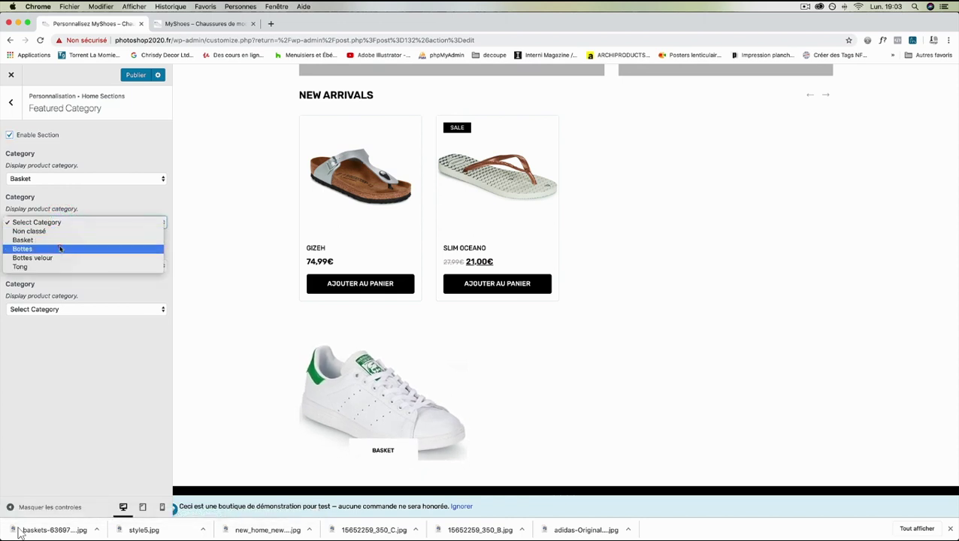
click(60, 248)
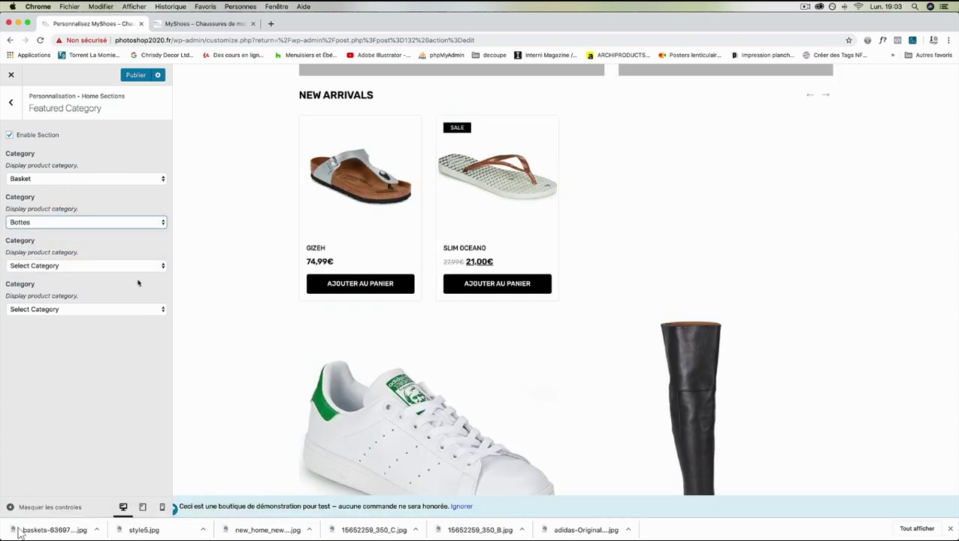
click(68, 265)
click(68, 310)
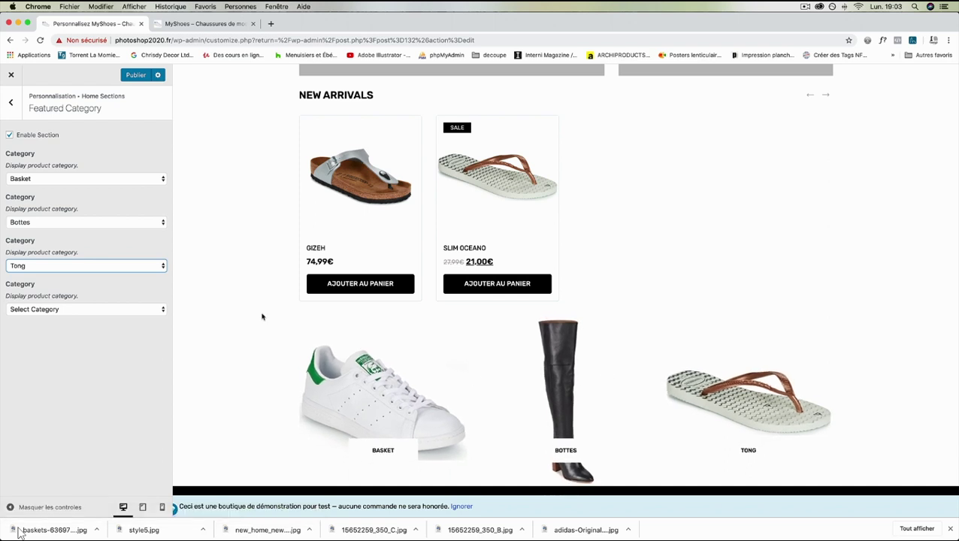
scroll(263, 316, up, 1)
scroll(262, 316, up, 3)
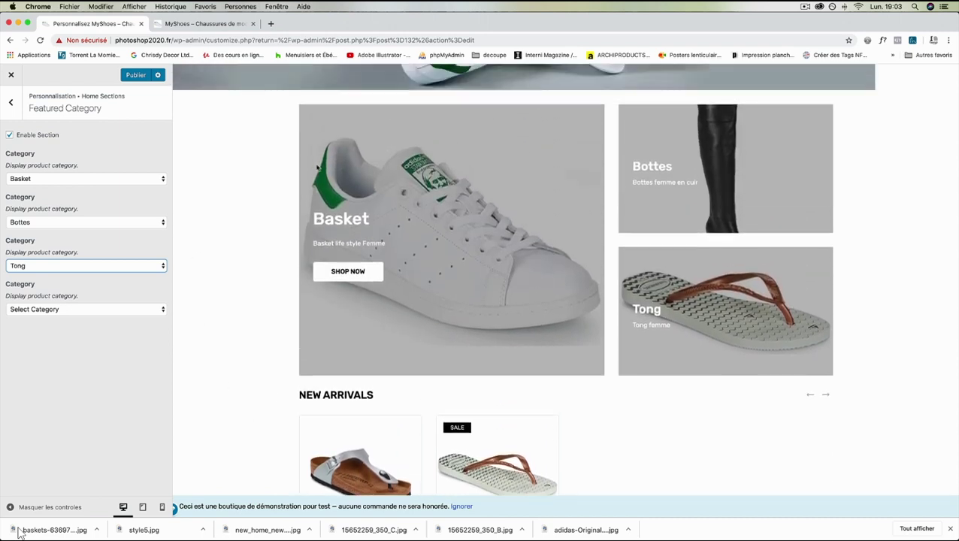
scroll(382, 160, down, 1)
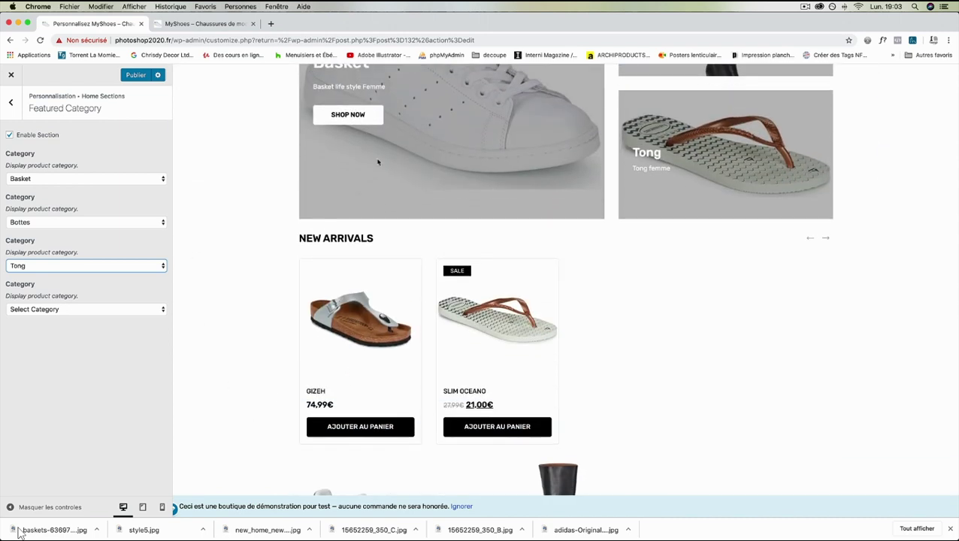
scroll(612, 167, down, 2)
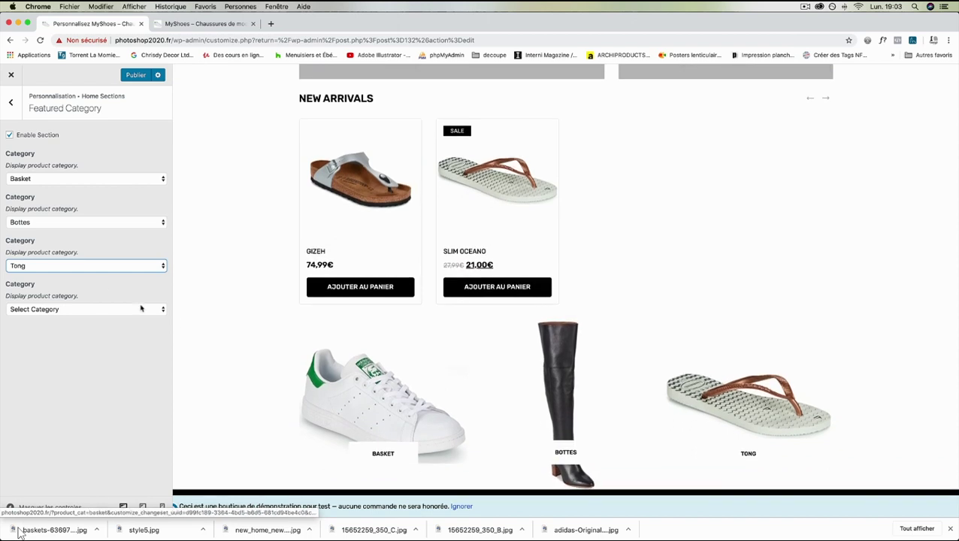
- Disable the Featured Category section, and enable the Best Sellers section with Basket as its product category
click(9, 136)
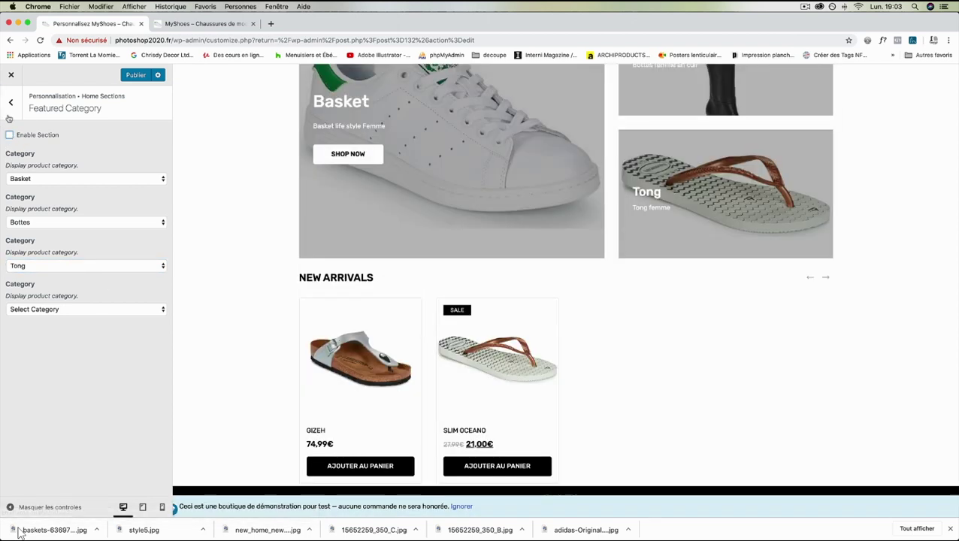
click(11, 105)
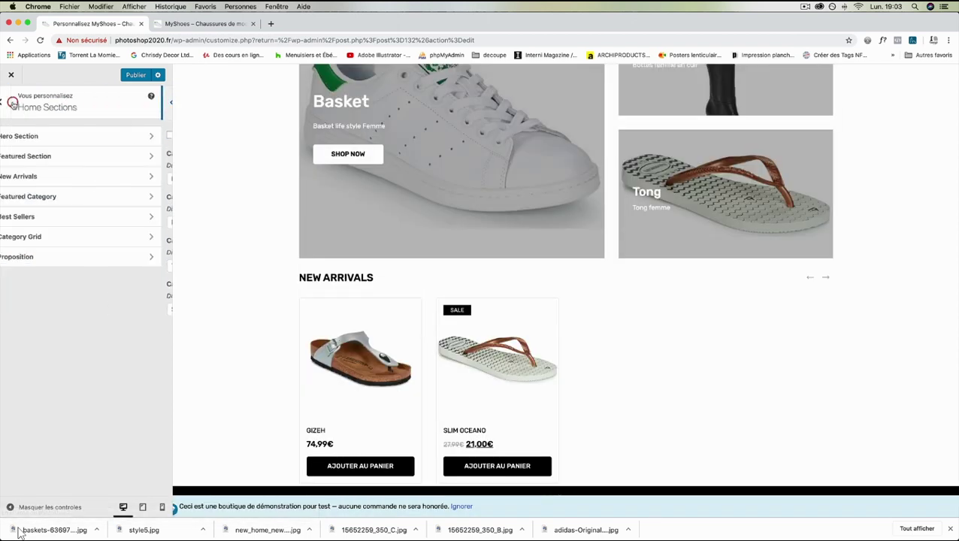
click(44, 219)
click(46, 188)
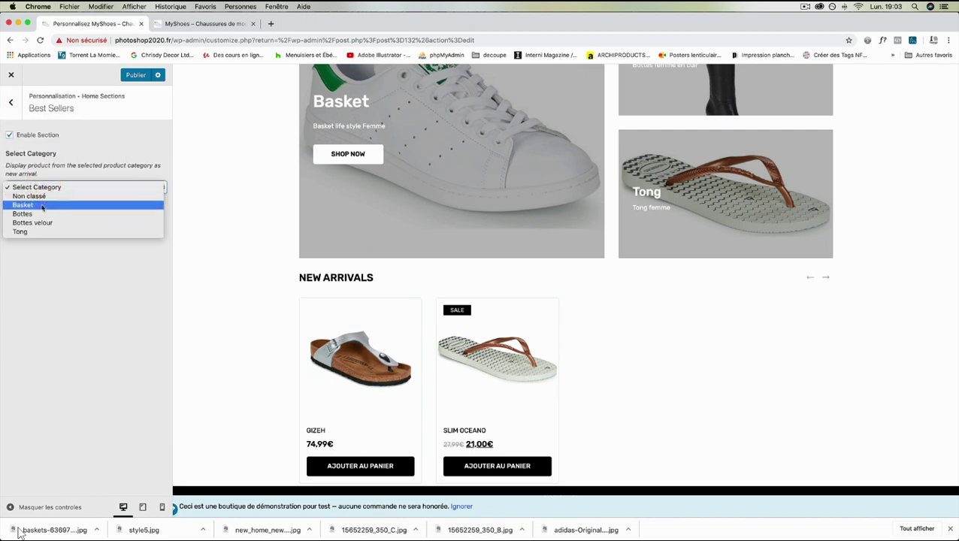
click(39, 199)
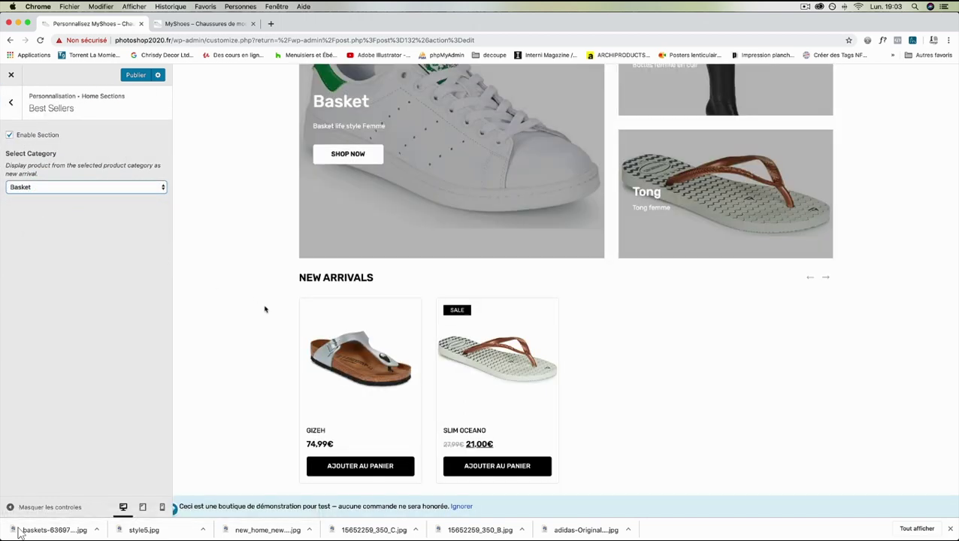
scroll(266, 308, down, 3)
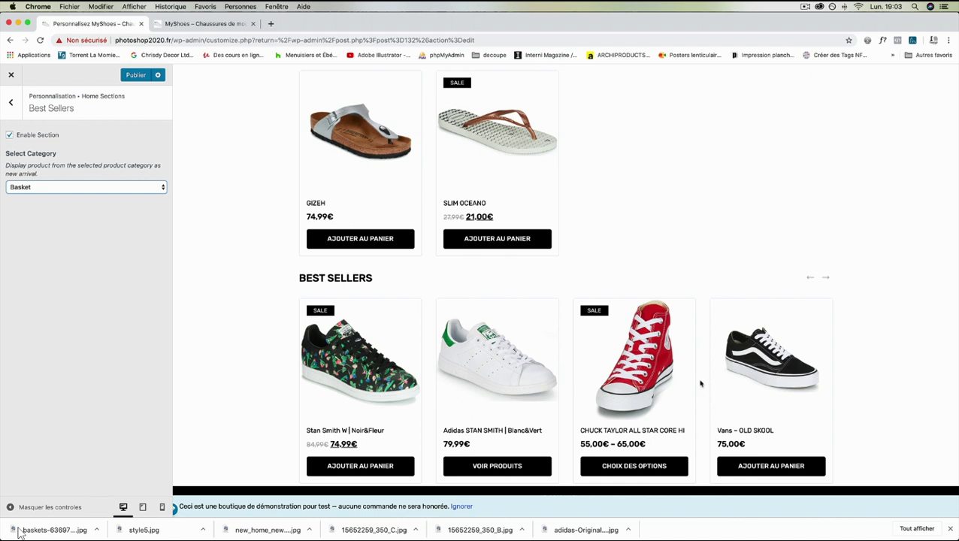
scroll(700, 385, up, 4)
scroll(396, 220, down, 4)
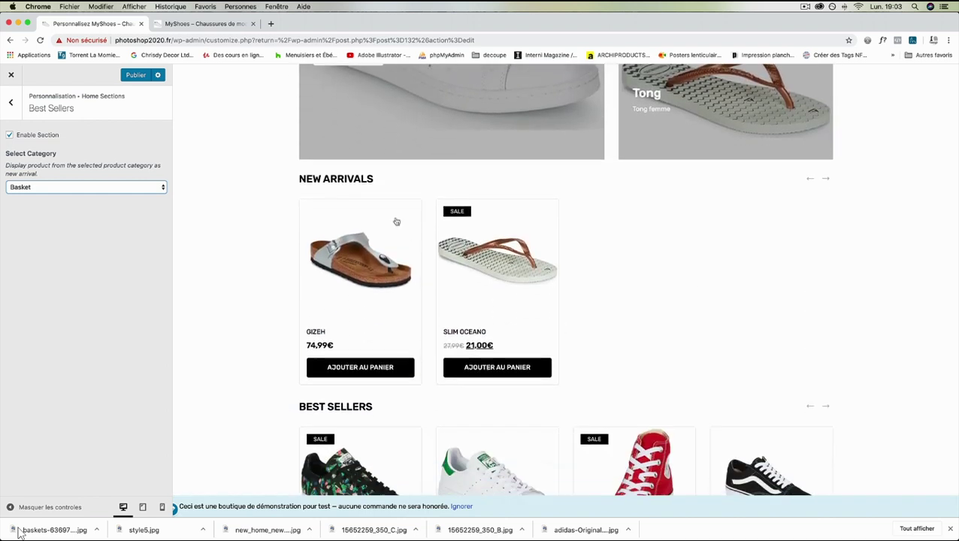
- Try Bottes as the Best Sellers product category, and set it back to Basket
click(84, 188)
click(82, 195)
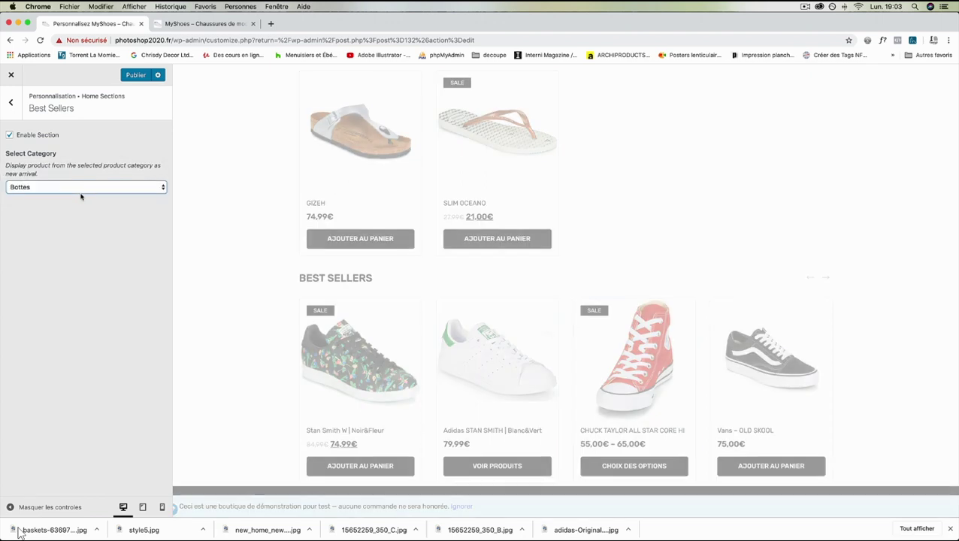
click(58, 190)
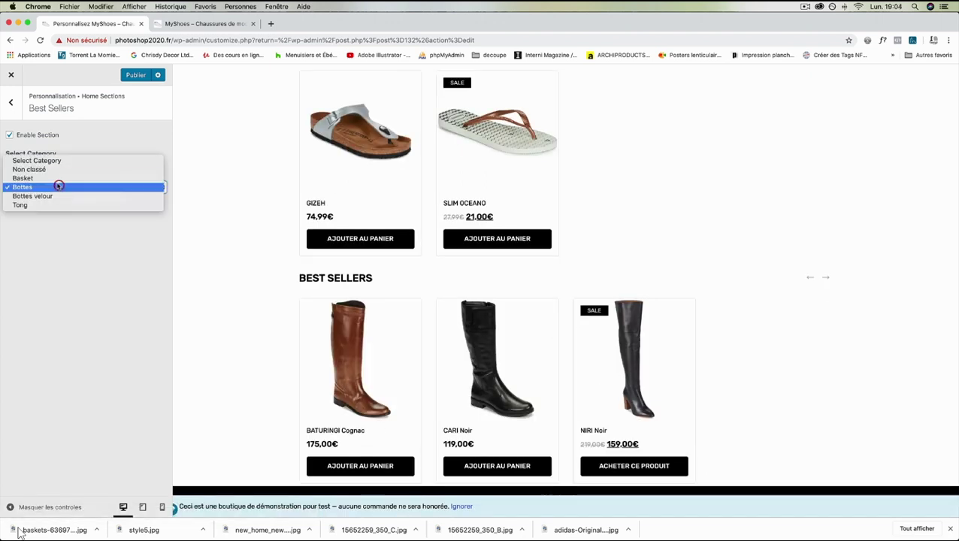
click(56, 178)
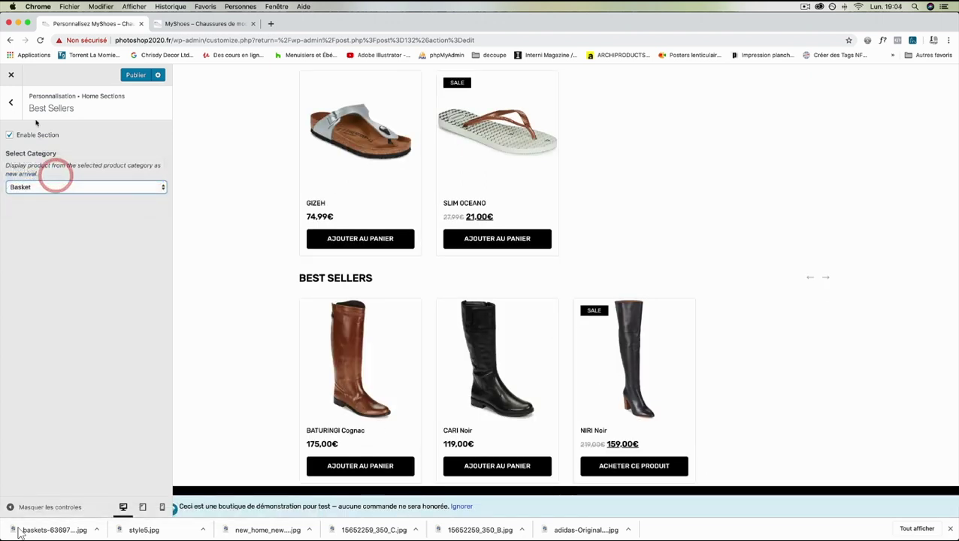
- Enable the Category Grid section with Basket as its first category and check it in the preview
click(11, 105)
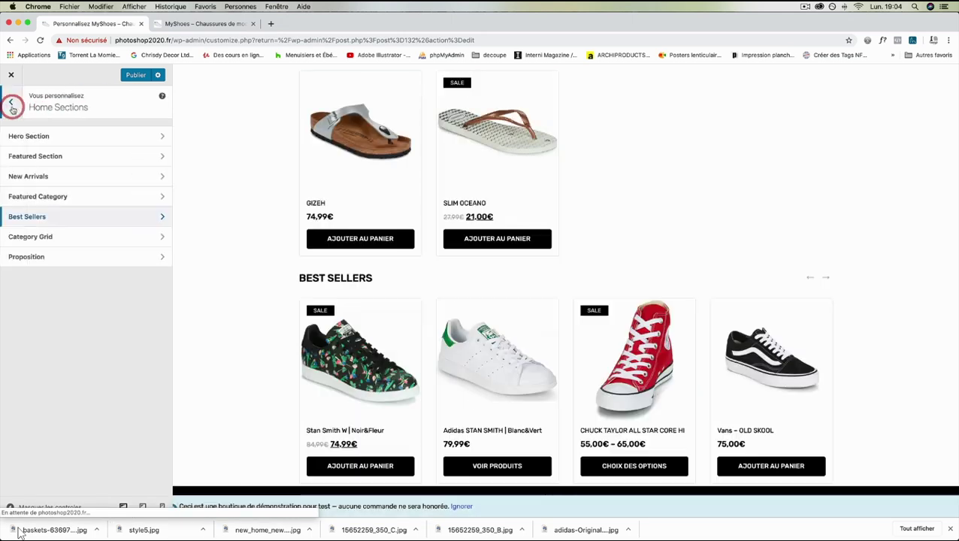
click(60, 237)
click(71, 180)
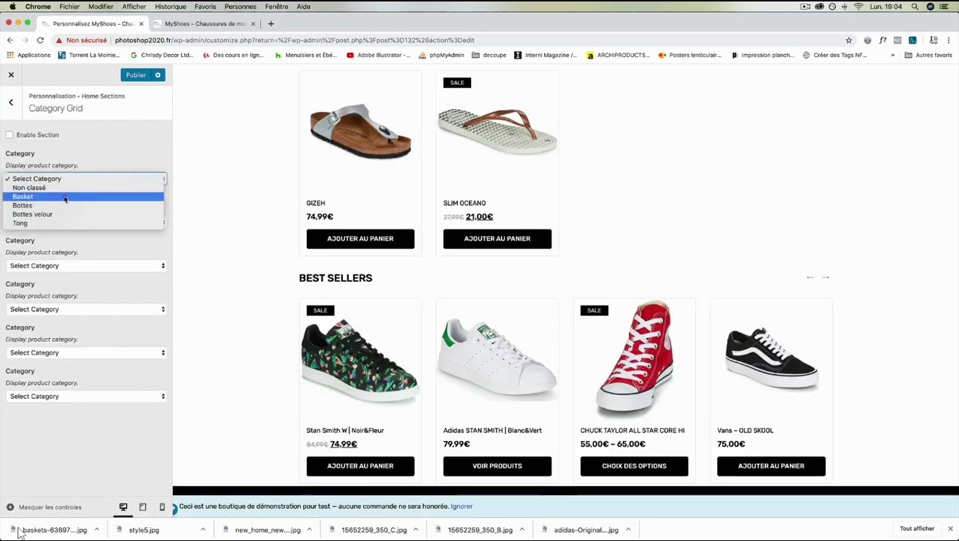
click(64, 194)
click(10, 135)
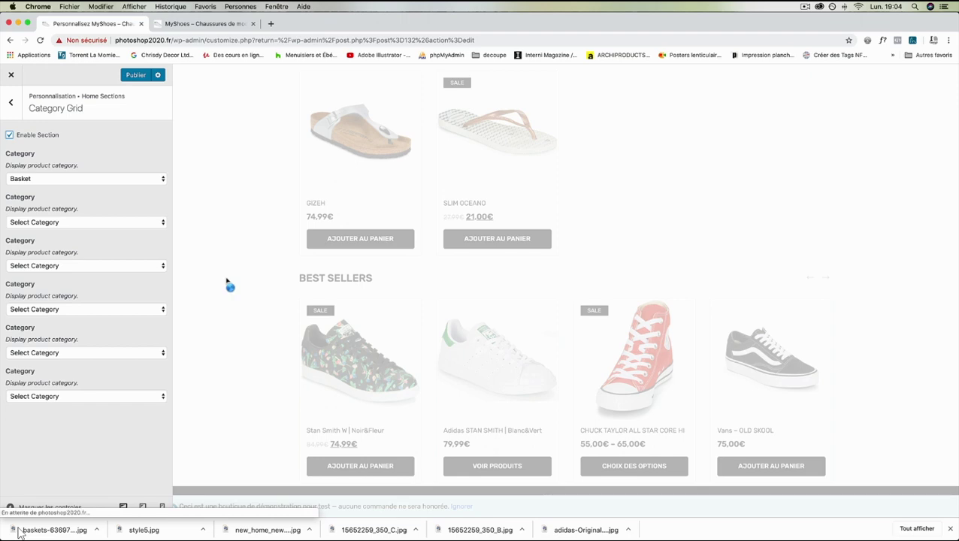
scroll(243, 293, down, 5)
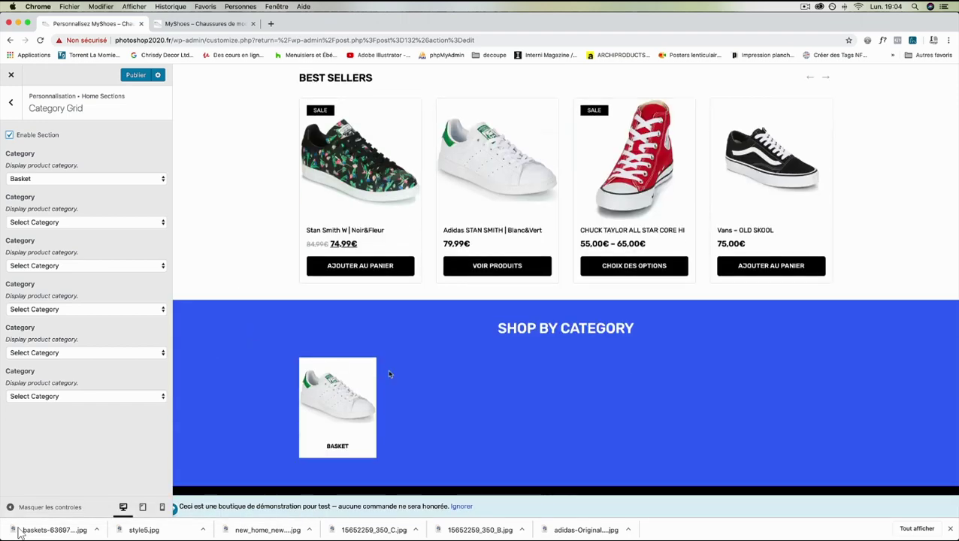
- Set the Category Grid's second category to Bottes, and disable the section after checking the preview
click(75, 221)
click(64, 254)
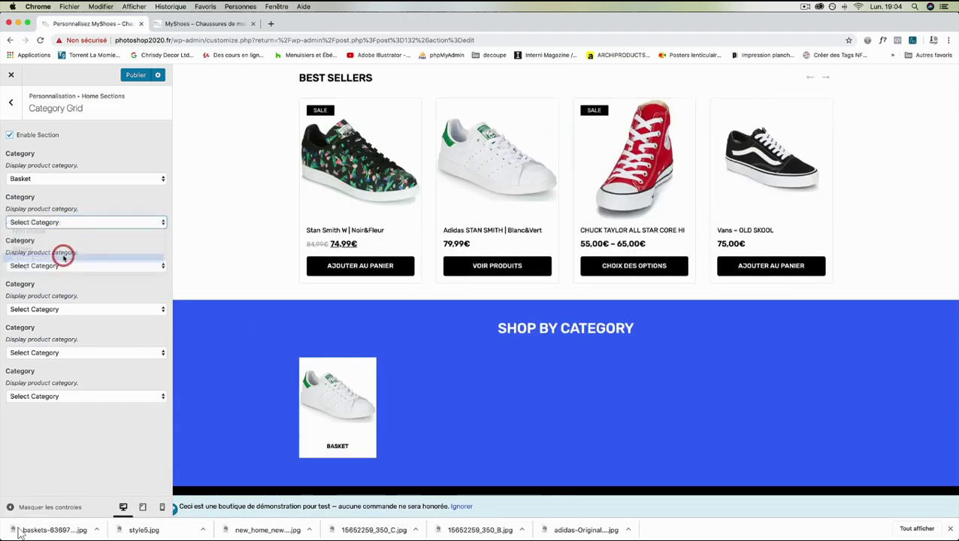
click(64, 222)
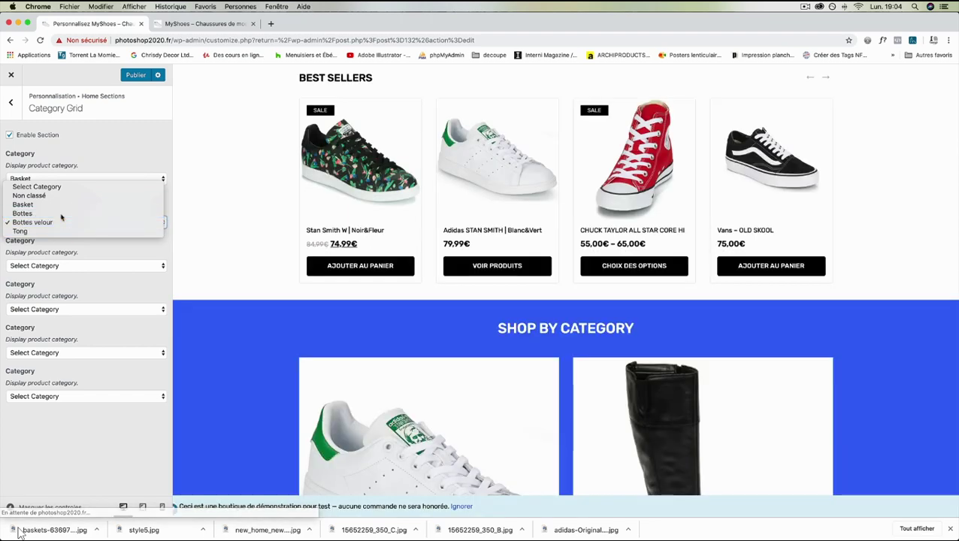
click(64, 214)
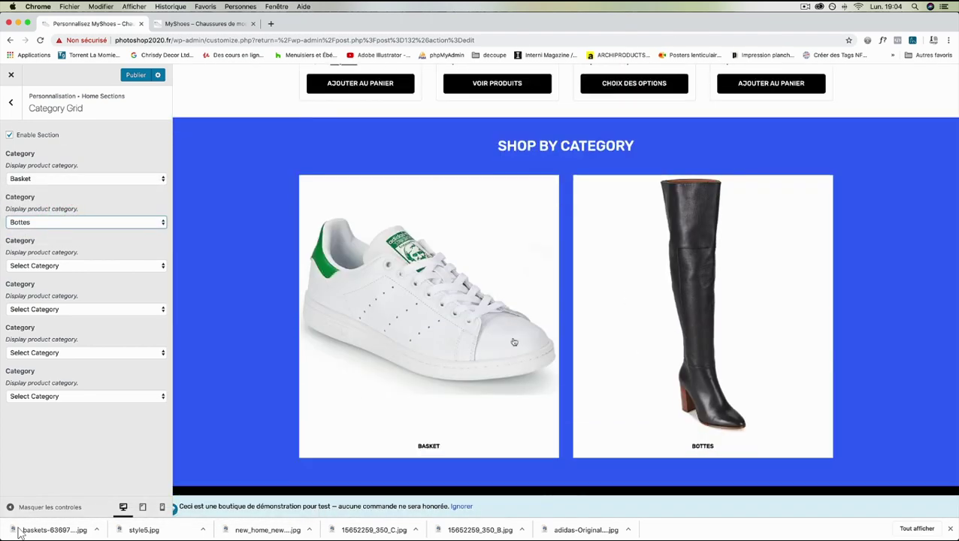
scroll(308, 246, up, 5)
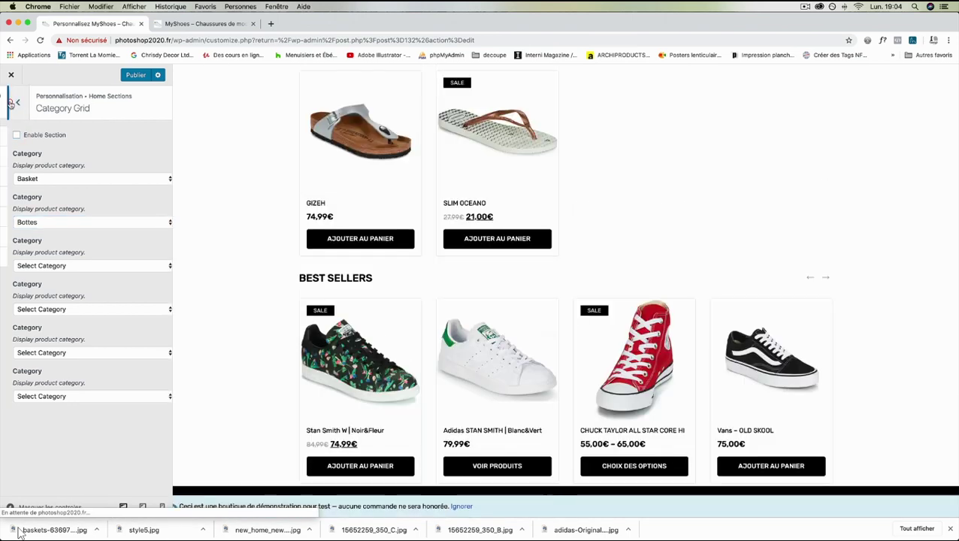
click(11, 101)
- Enable the Proposition section with Non classé as its post category
click(27, 257)
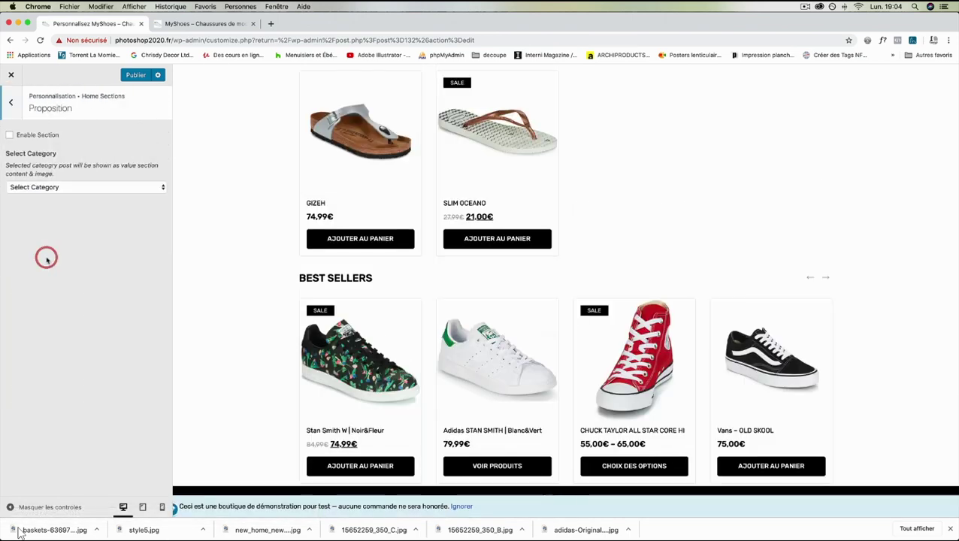
click(57, 188)
click(57, 195)
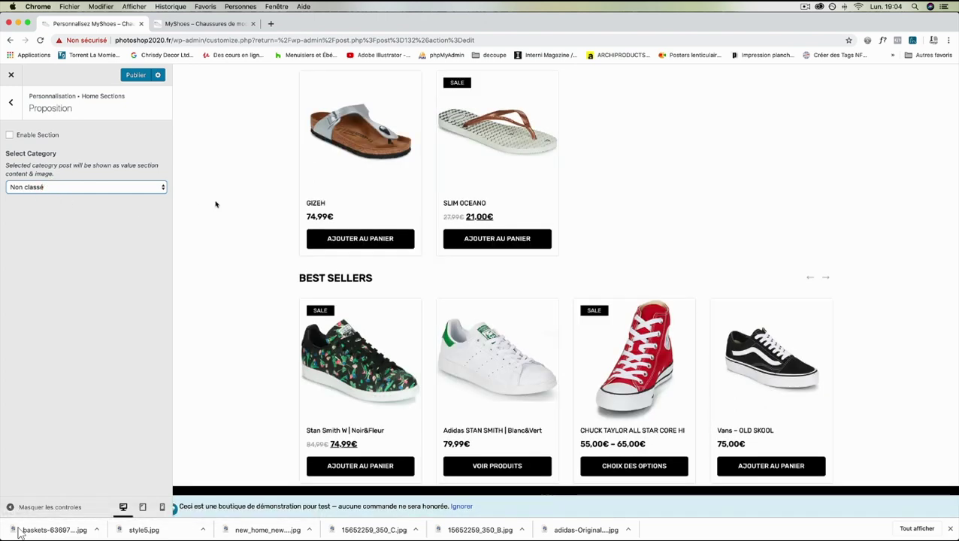
click(11, 135)
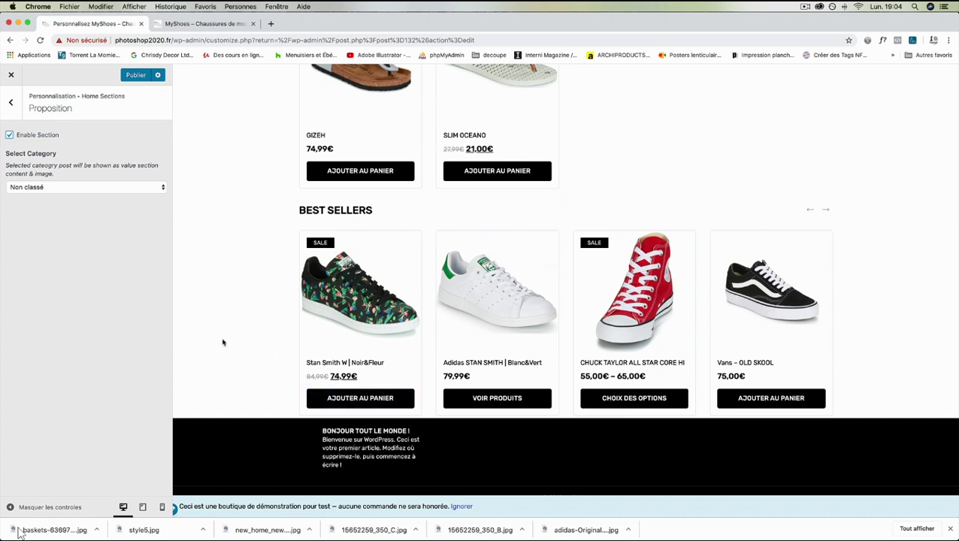
- Clear the Proposition section's category selection and disable the section
scroll(385, 461, up, 15)
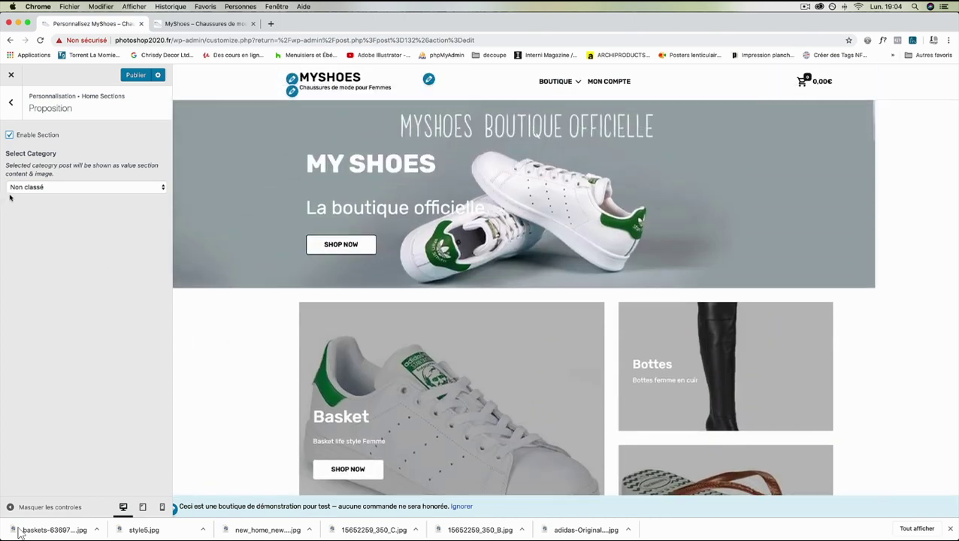
click(21, 188)
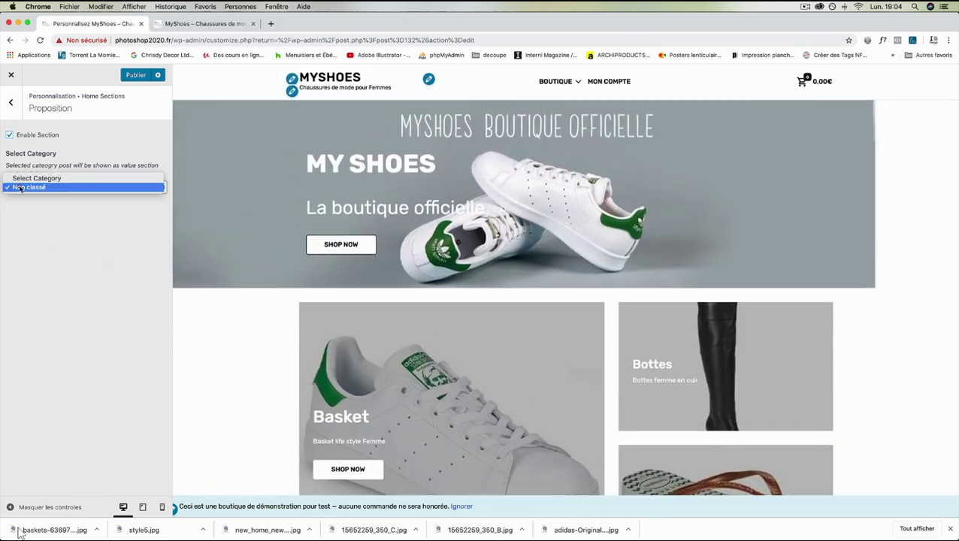
click(21, 178)
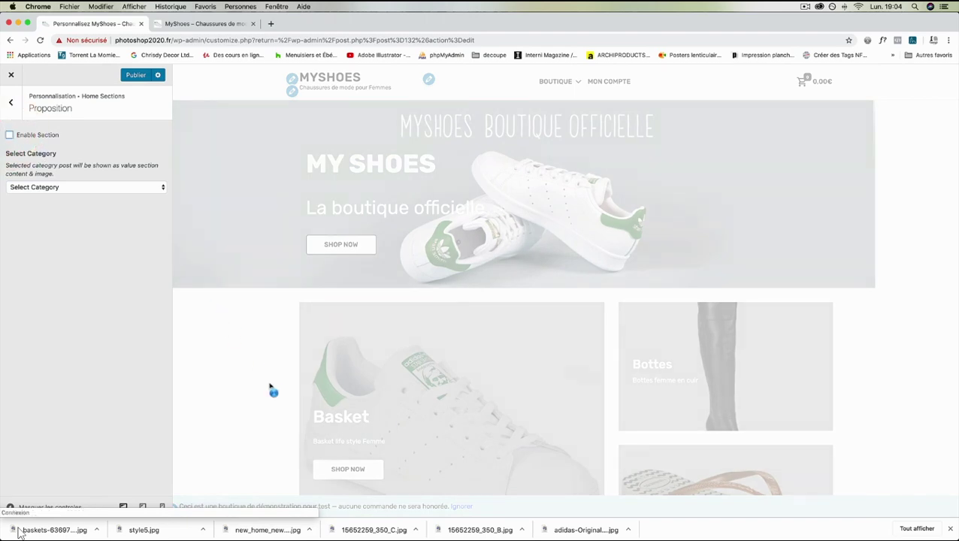
- Publish the customized home page, and load the live MyShoes home page in the other browser tab
scroll(270, 387, down, 2)
scroll(270, 387, down, 8)
scroll(269, 387, down, 2)
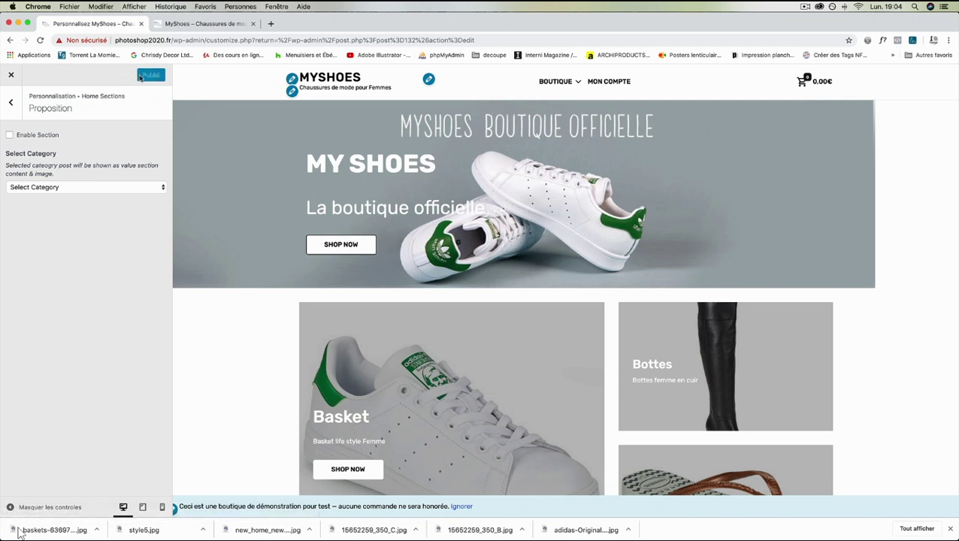
click(192, 25)
click(242, 91)
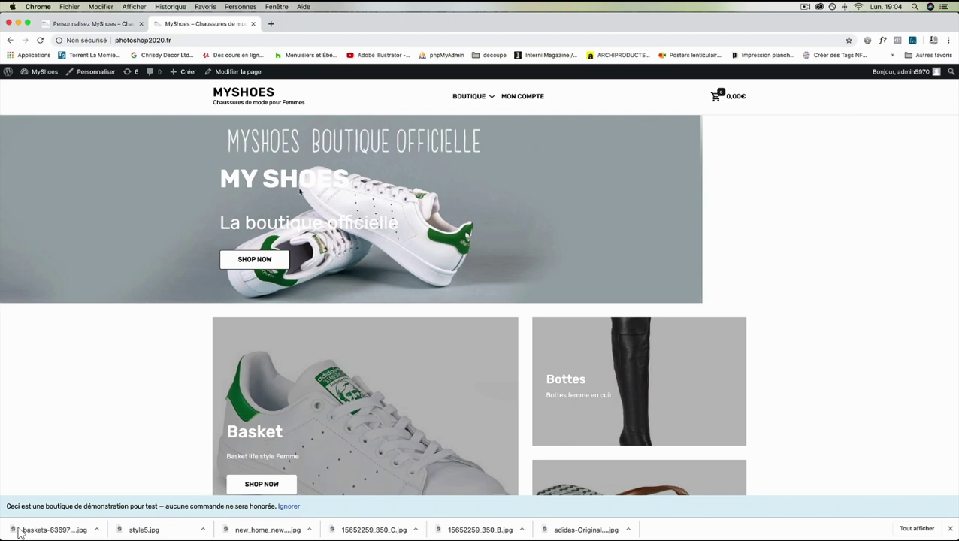
- Test the Shop Now links of the hero and the Basket category on the live home page
click(259, 259)
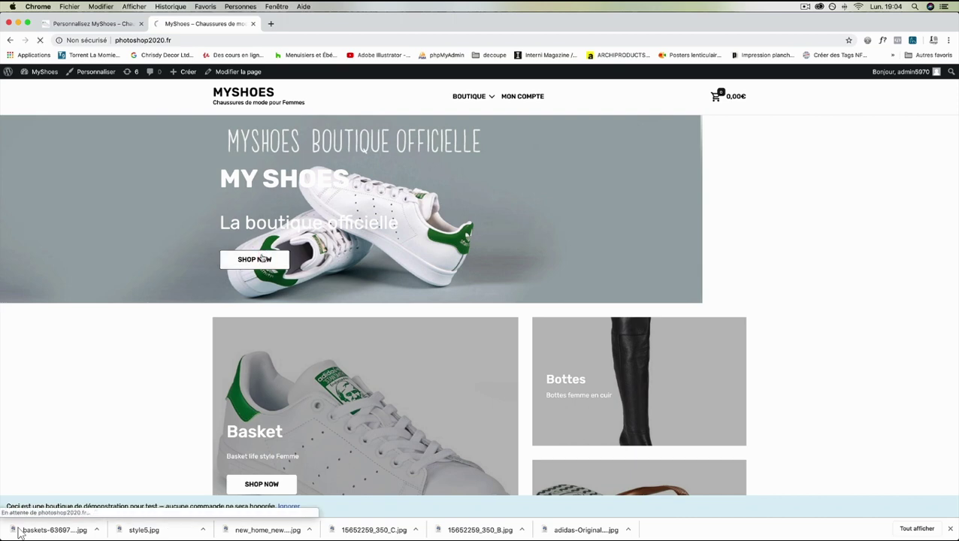
click(252, 94)
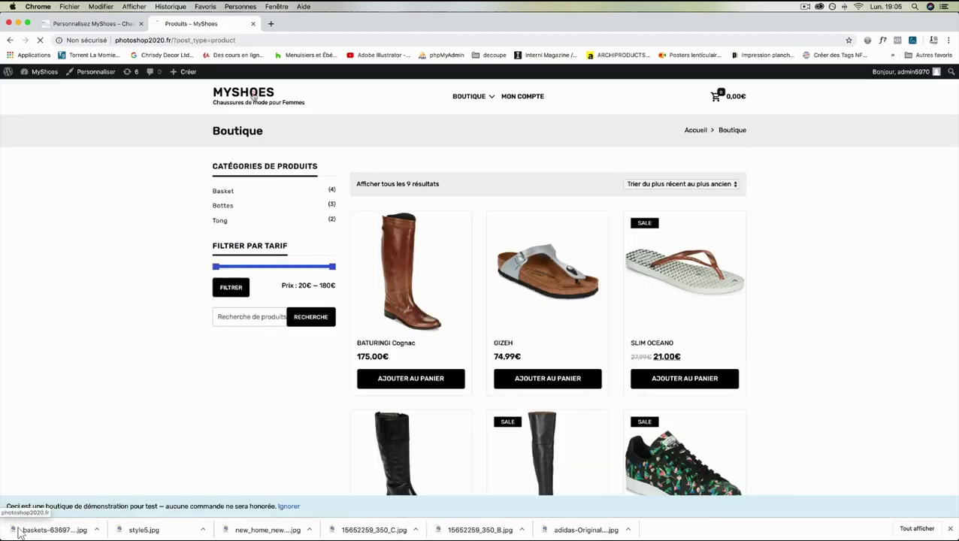
scroll(259, 154, down, 2)
scroll(260, 154, down, 3)
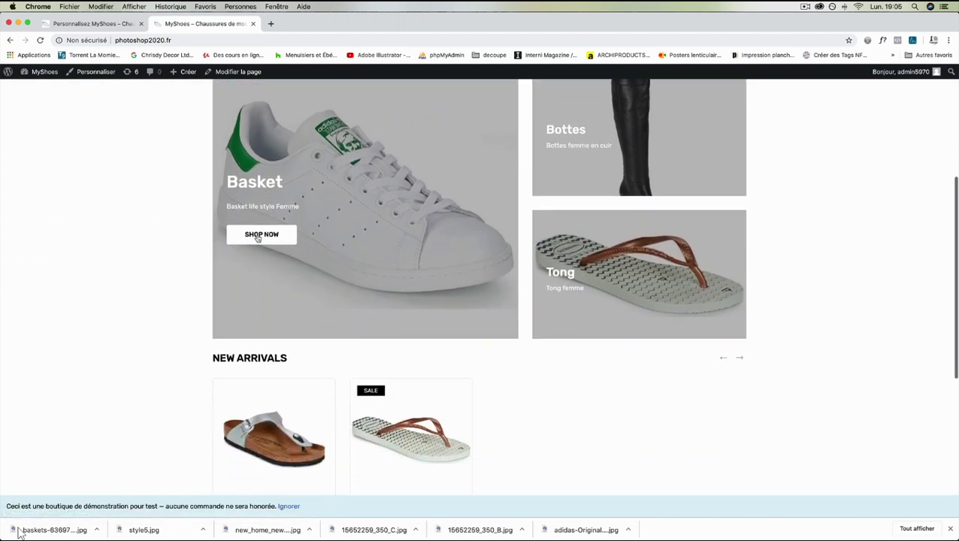
click(258, 235)
- Open the Bottes category from its featured tile on the home page, and return to the home page
scroll(497, 329, down, 2)
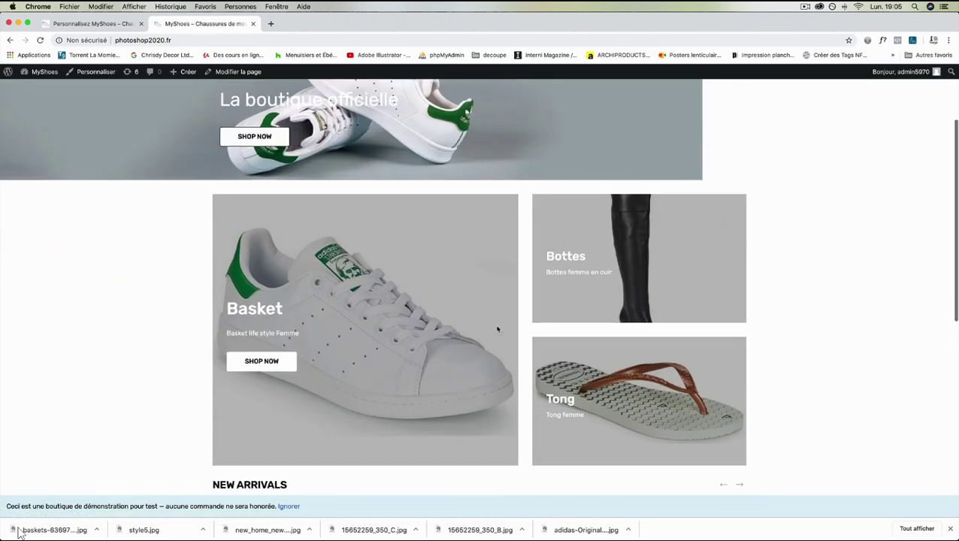
scroll(497, 328, down, 4)
scroll(498, 328, up, 3)
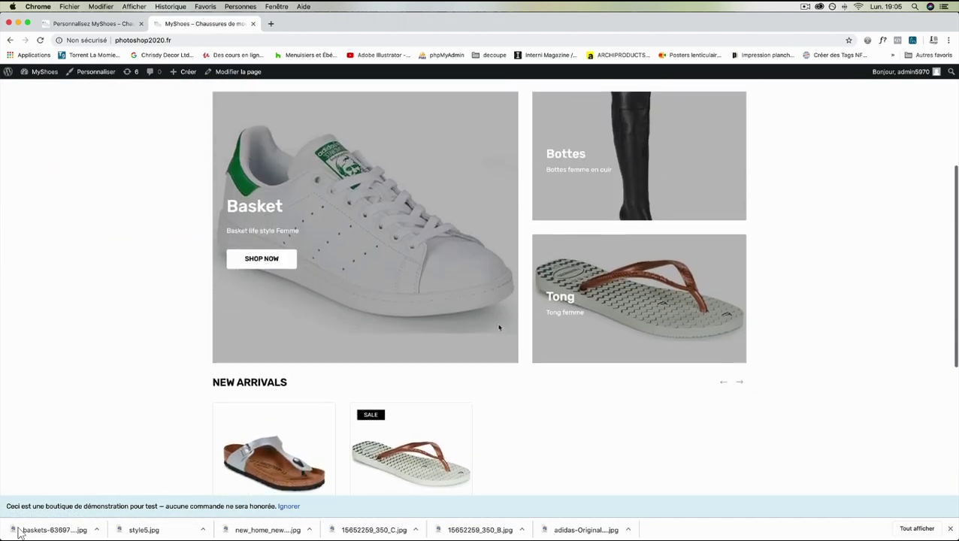
click(642, 175)
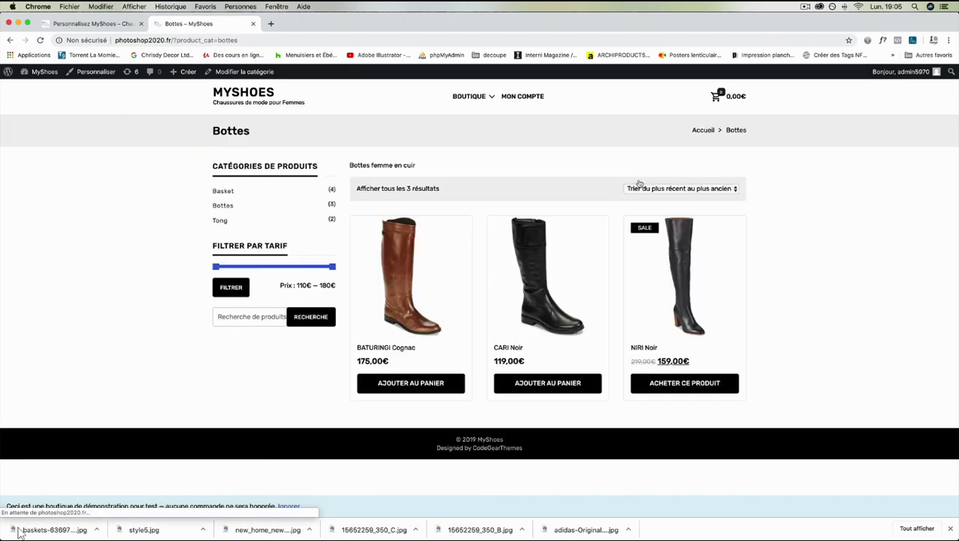
click(269, 93)
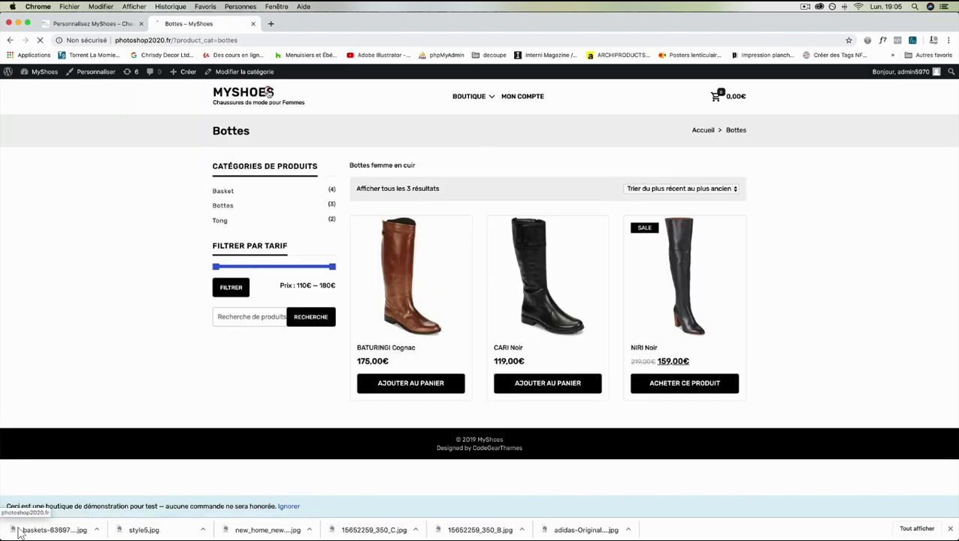
- Open the Slim Oceano product from New Arrivals, and return to the home page
scroll(310, 158, down, 6)
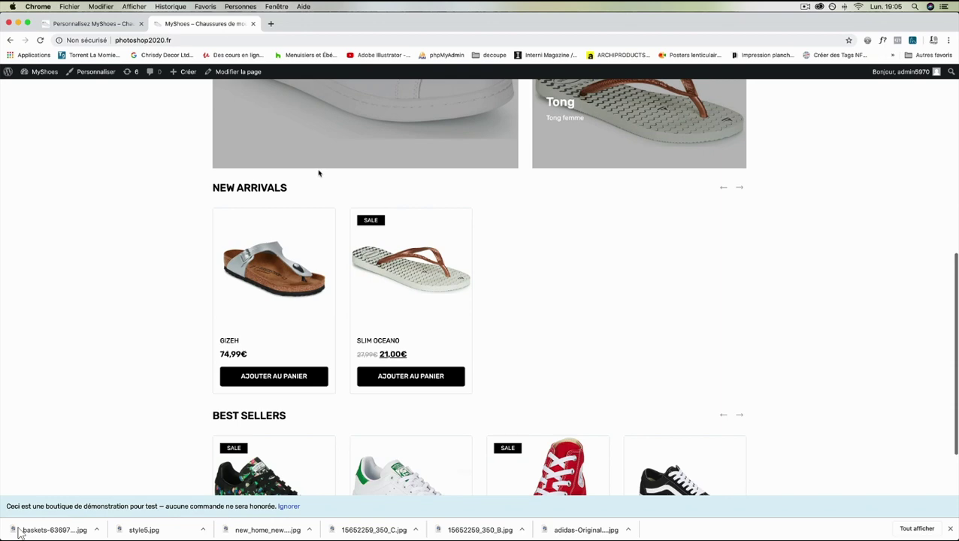
click(451, 287)
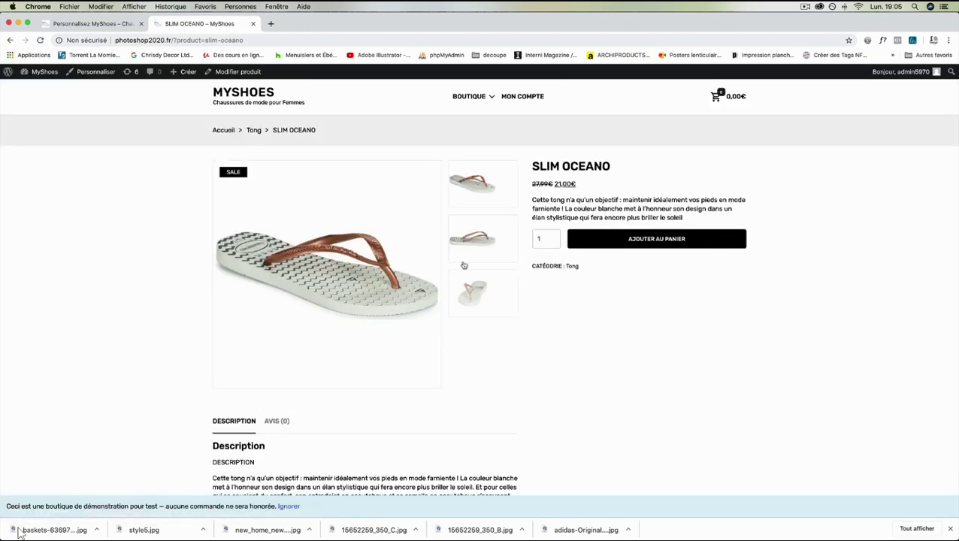
click(248, 96)
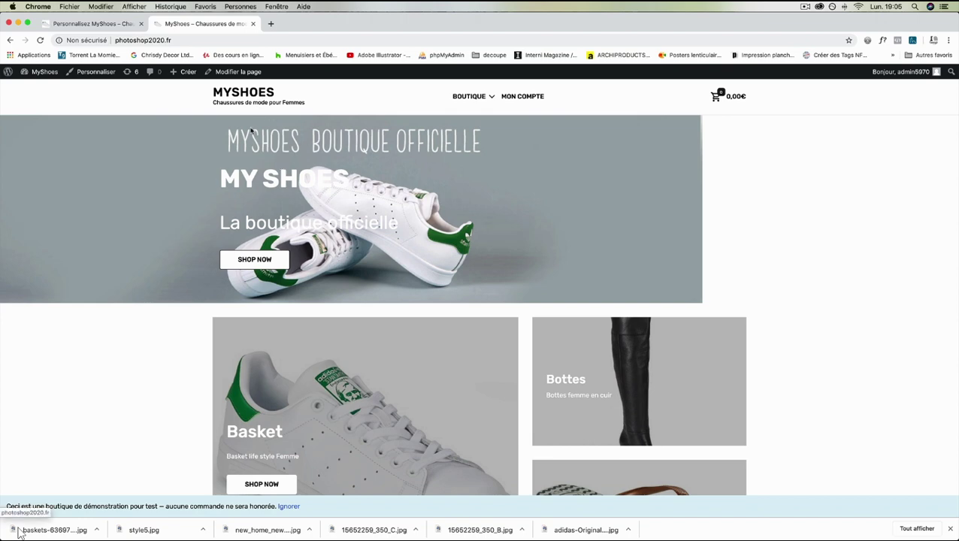
- Look over the live home page, and open the Boutique page from the site navigation
scroll(203, 272, down, 3)
scroll(204, 272, up, 3)
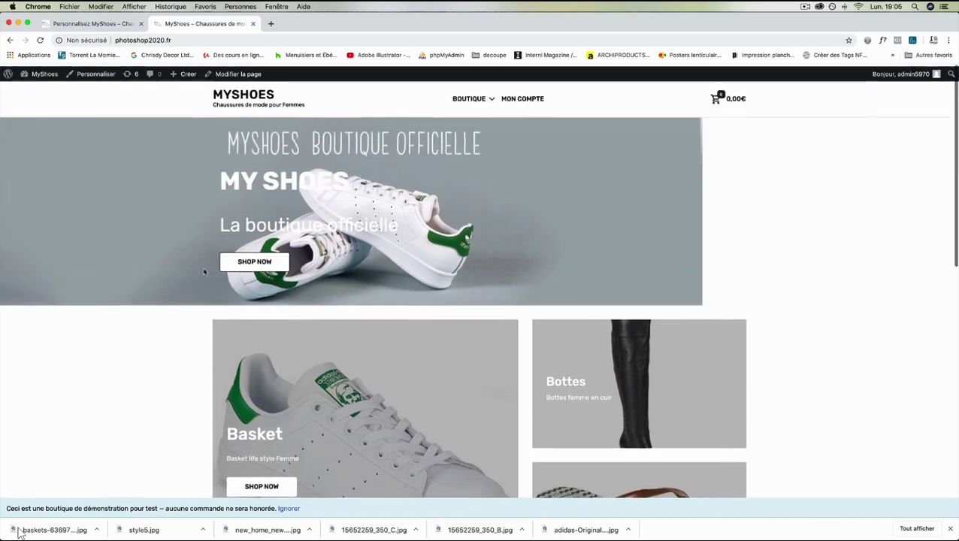
click(464, 99)
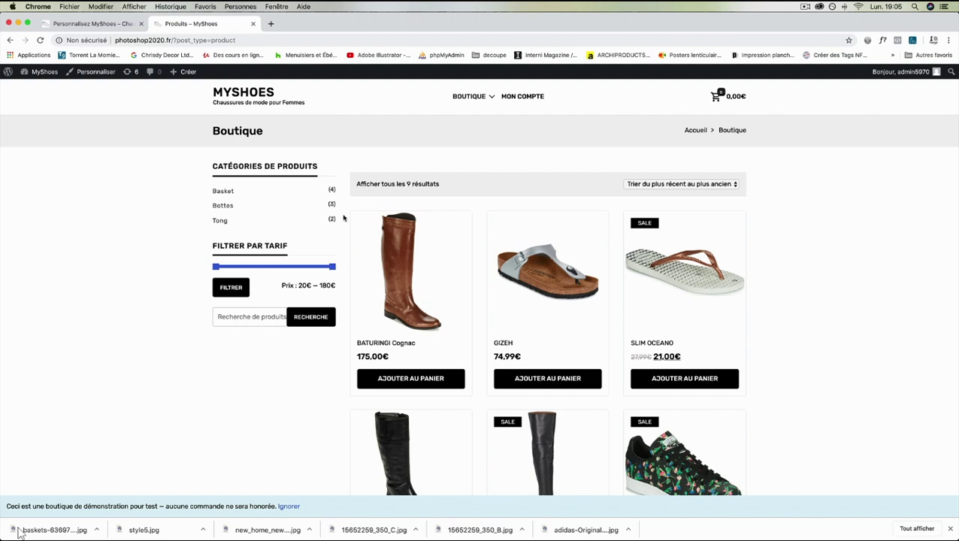
- Leave the theme customizer in the other browser tab, and open the ACCUEIL page for editing from the list of all pages
click(94, 24)
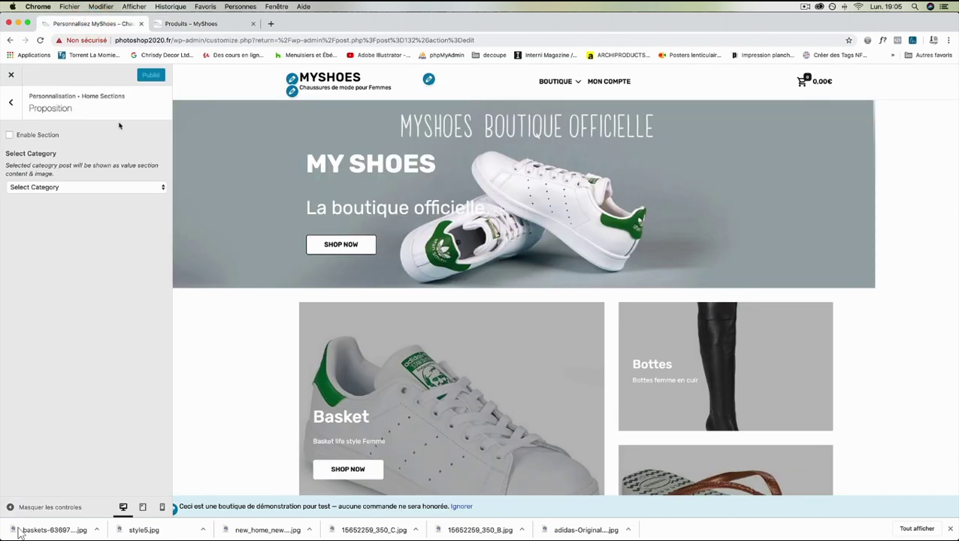
click(10, 76)
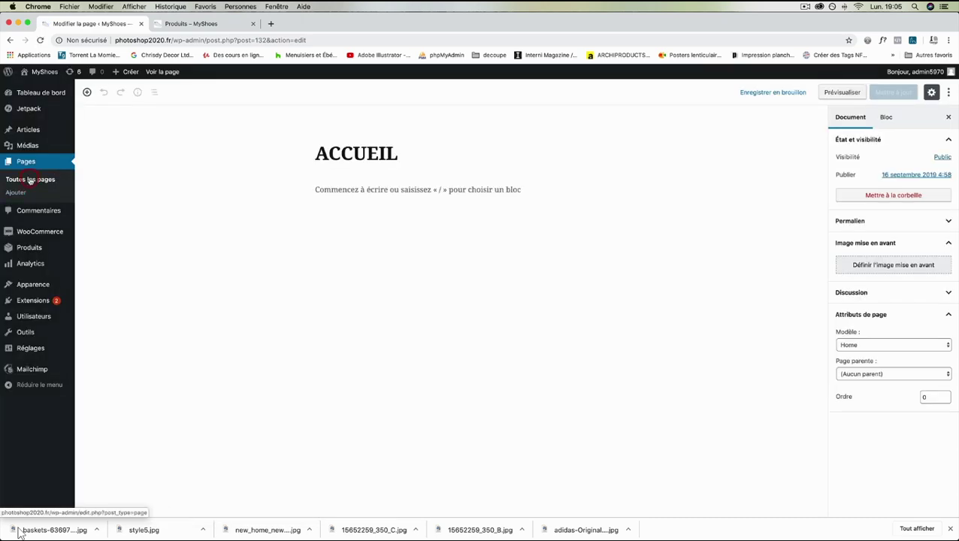
click(30, 179)
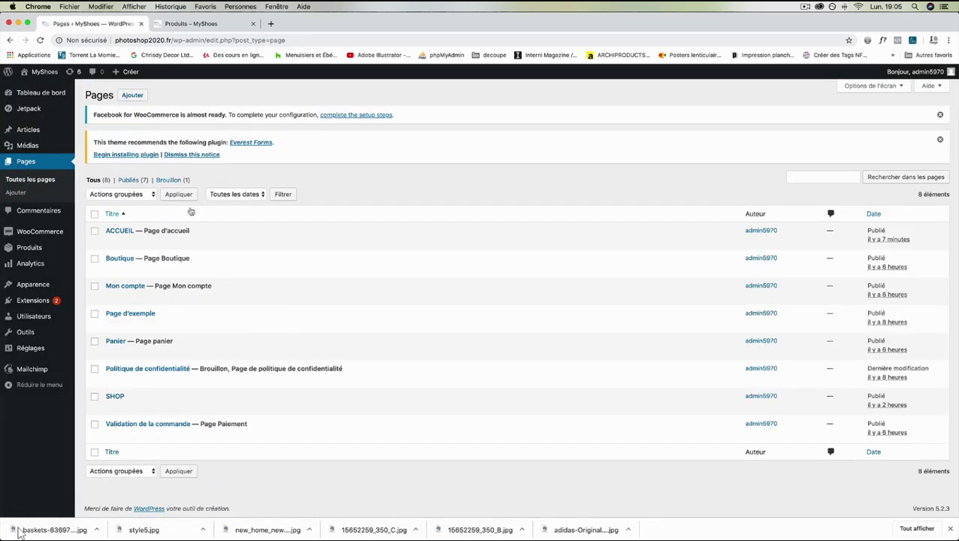
click(112, 242)
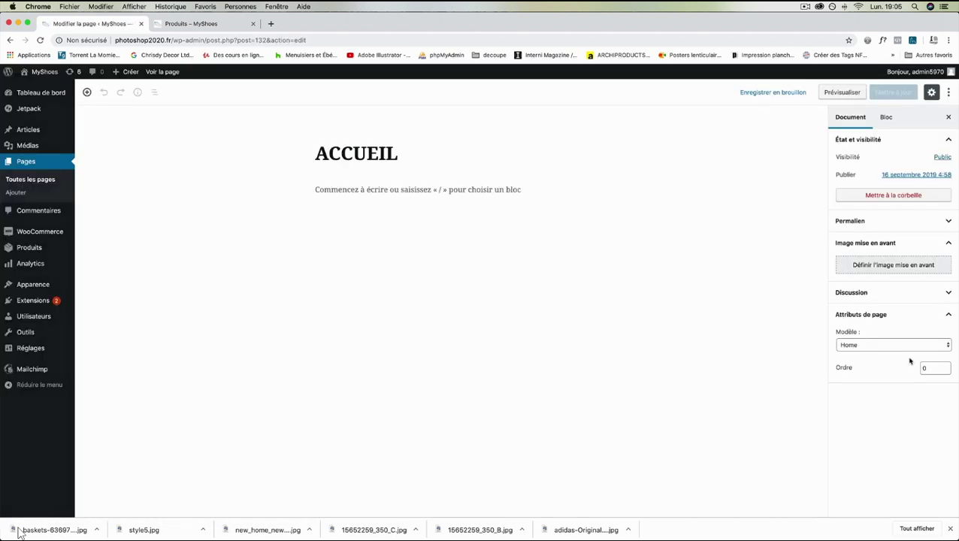
- Change the ACCUEIL page's template to FullWidth, update the page, and load the live home page in the other tab
click(858, 346)
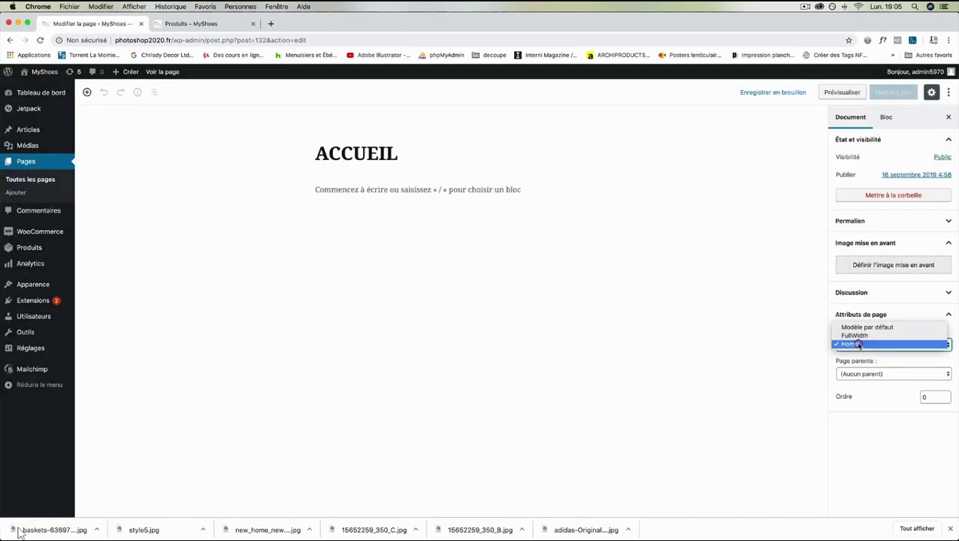
click(861, 336)
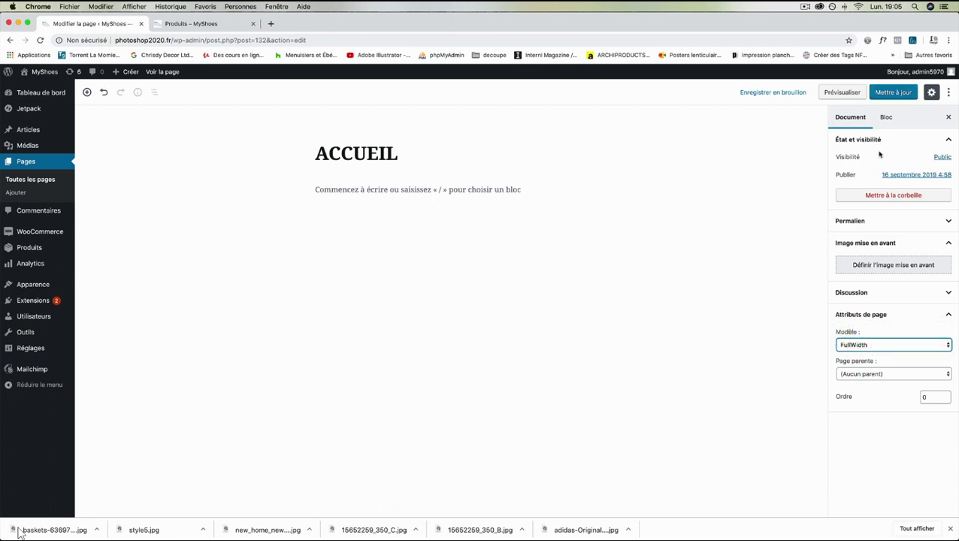
click(893, 92)
click(212, 23)
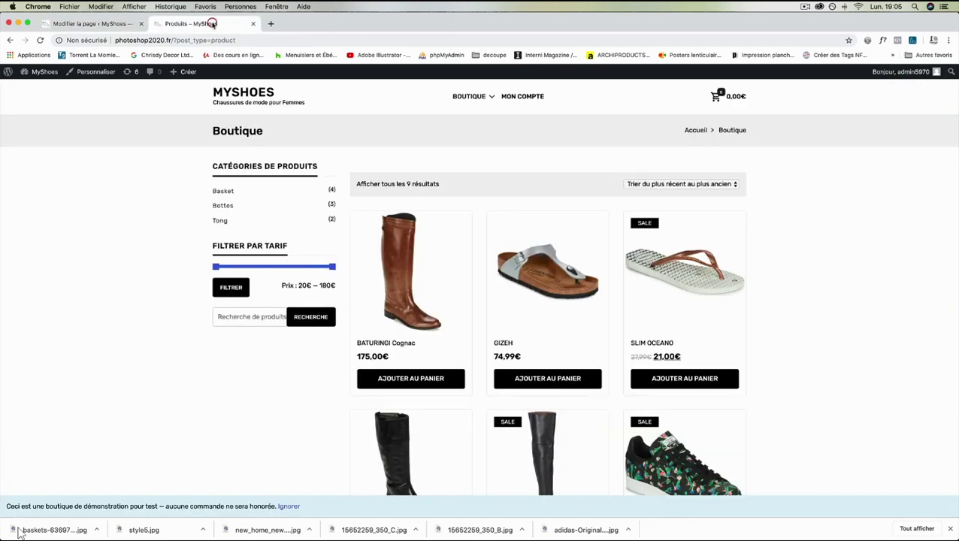
click(239, 95)
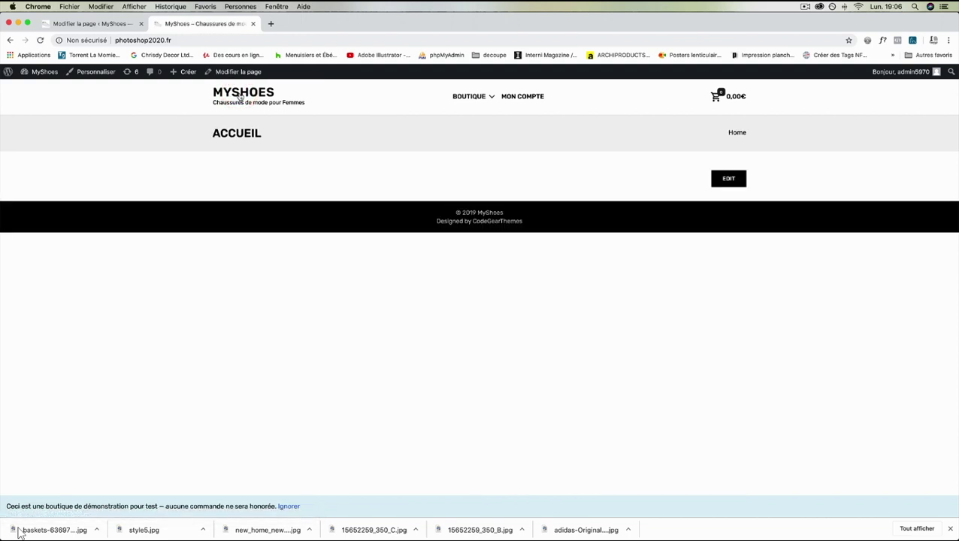
- Set the ACCUEIL page's template back to Home, update the page, and reload the live home page to review its sections
click(89, 23)
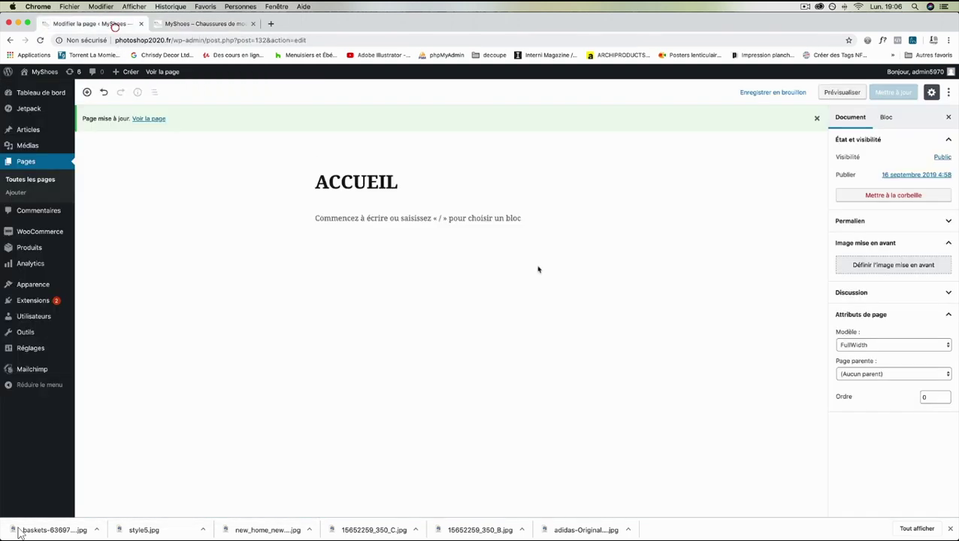
click(875, 351)
click(874, 353)
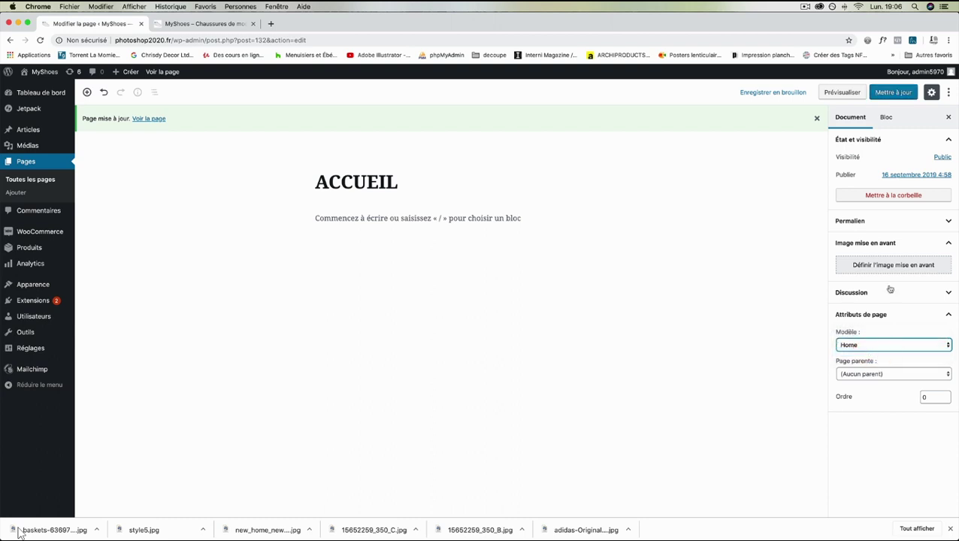
click(894, 92)
click(172, 24)
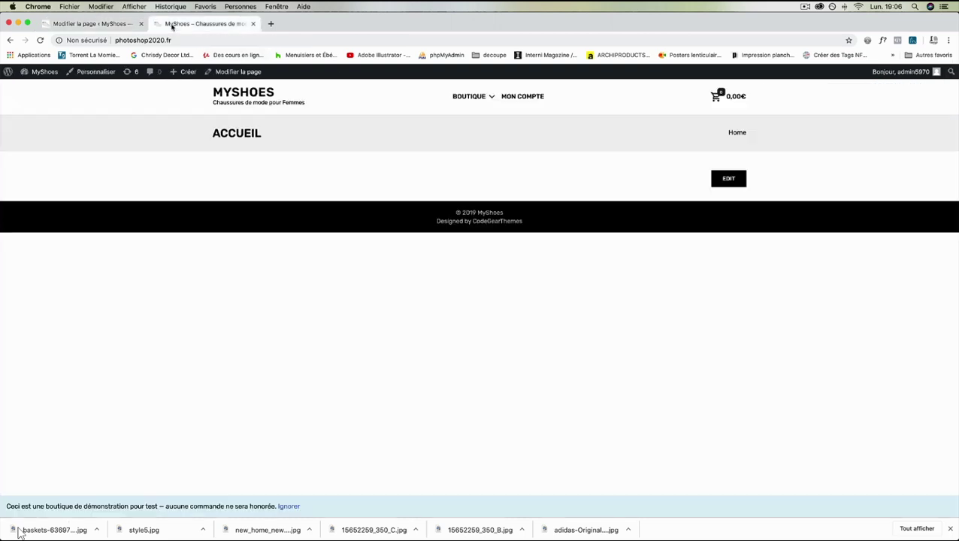
click(38, 40)
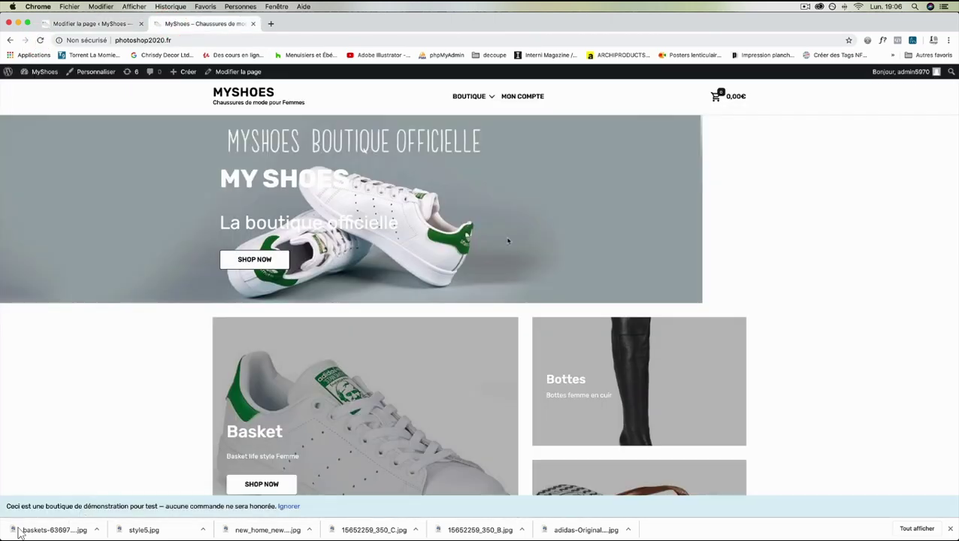
scroll(685, 419, down, 5)
scroll(684, 420, down, 5)
scroll(685, 420, up, 10)
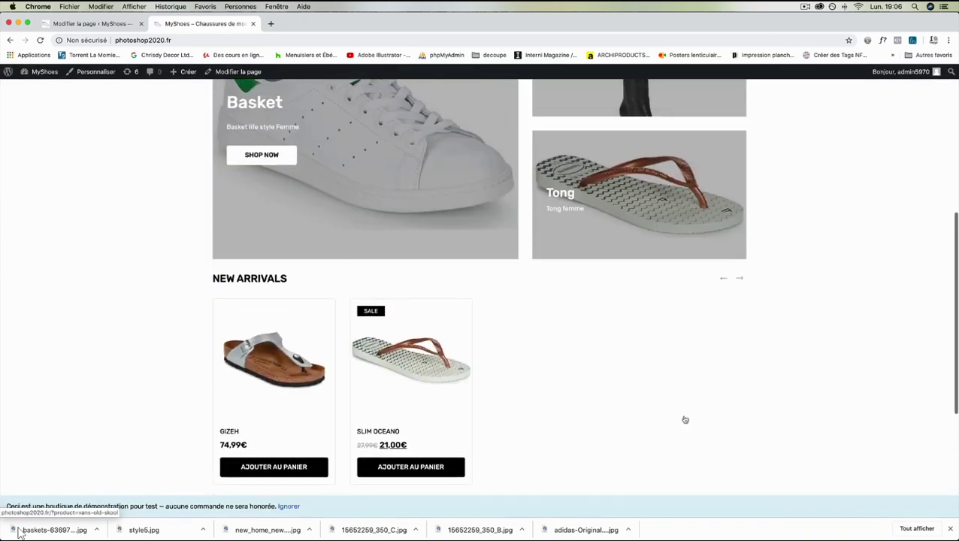